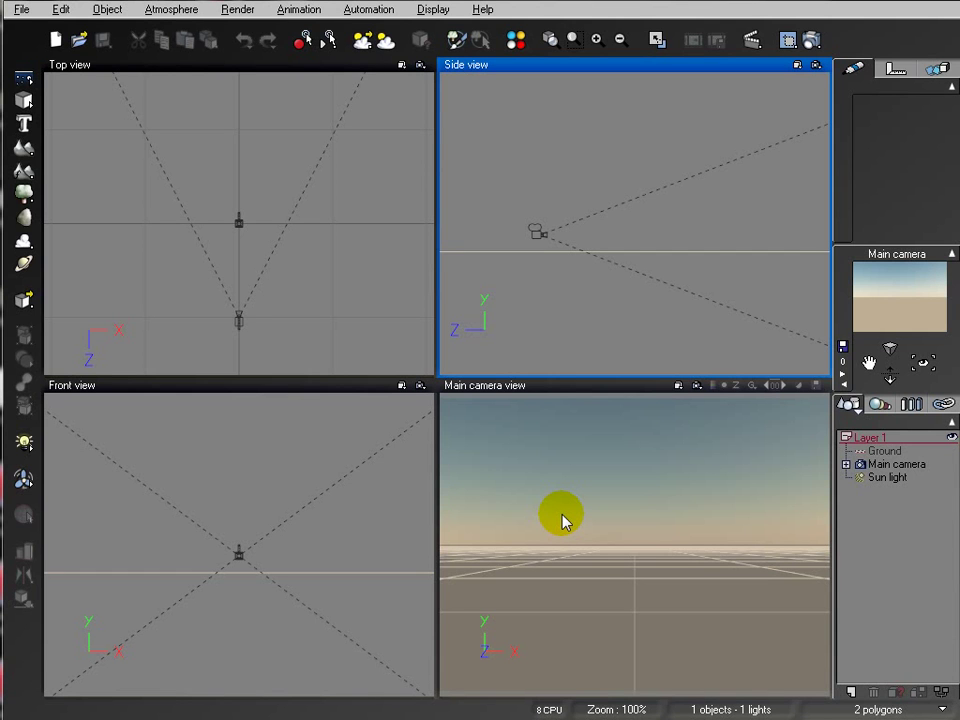
# Pan the side view to frame the main camera and select the camera
pyautogui.moveTo(696, 204); pyautogui.dragTo(662, 255, button='right')
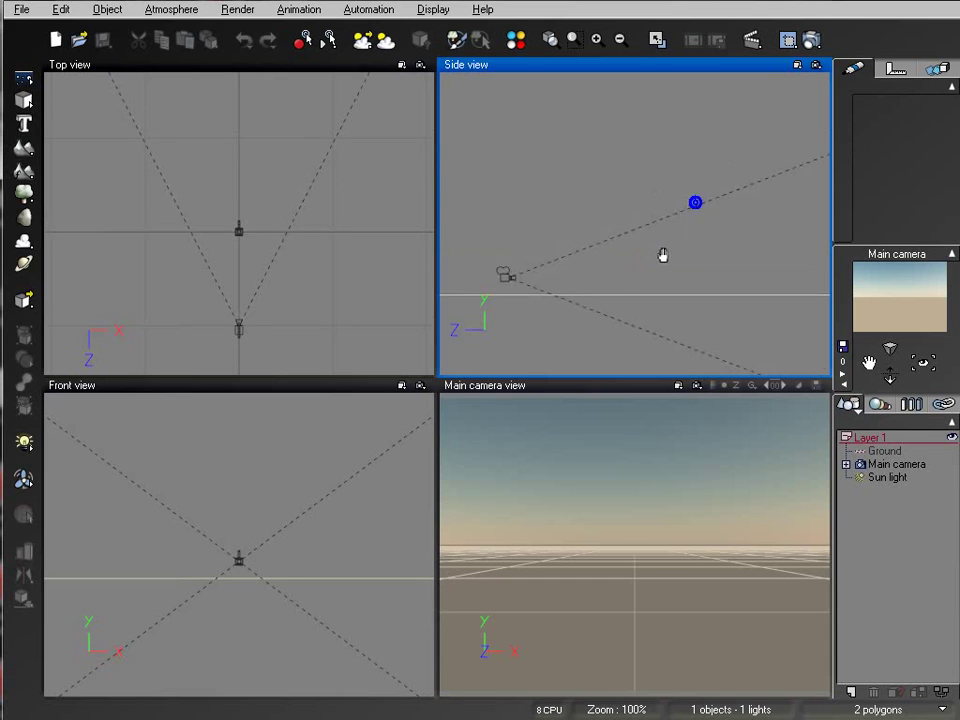
pyautogui.moveTo(662, 255); pyautogui.dragTo(668, 268)
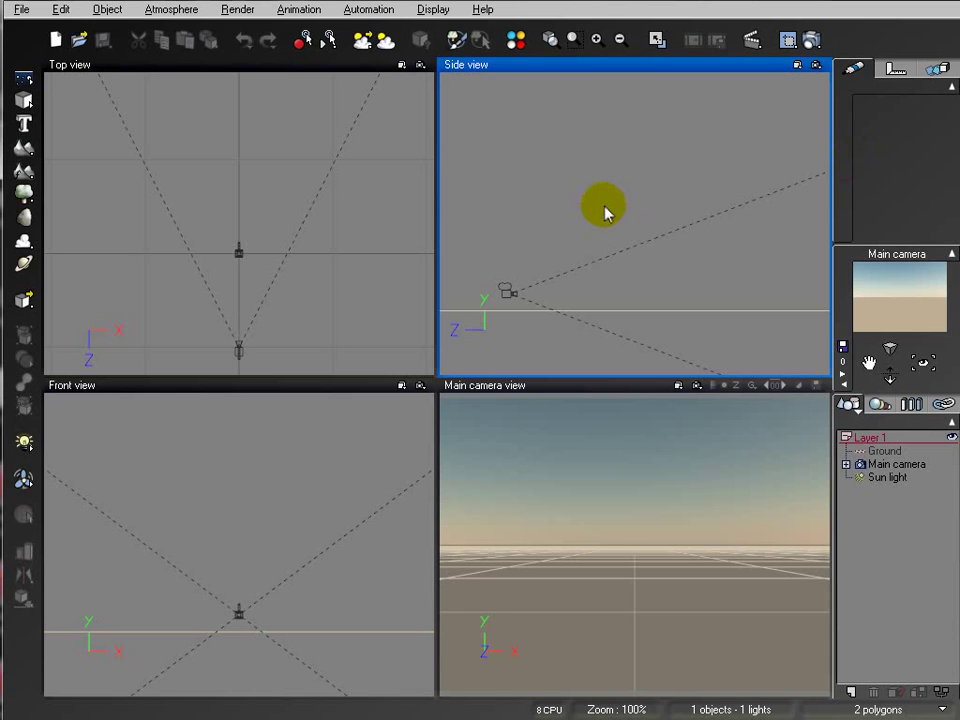
pyautogui.moveTo(600, 206); pyautogui.dragTo(595, 242, button='right')
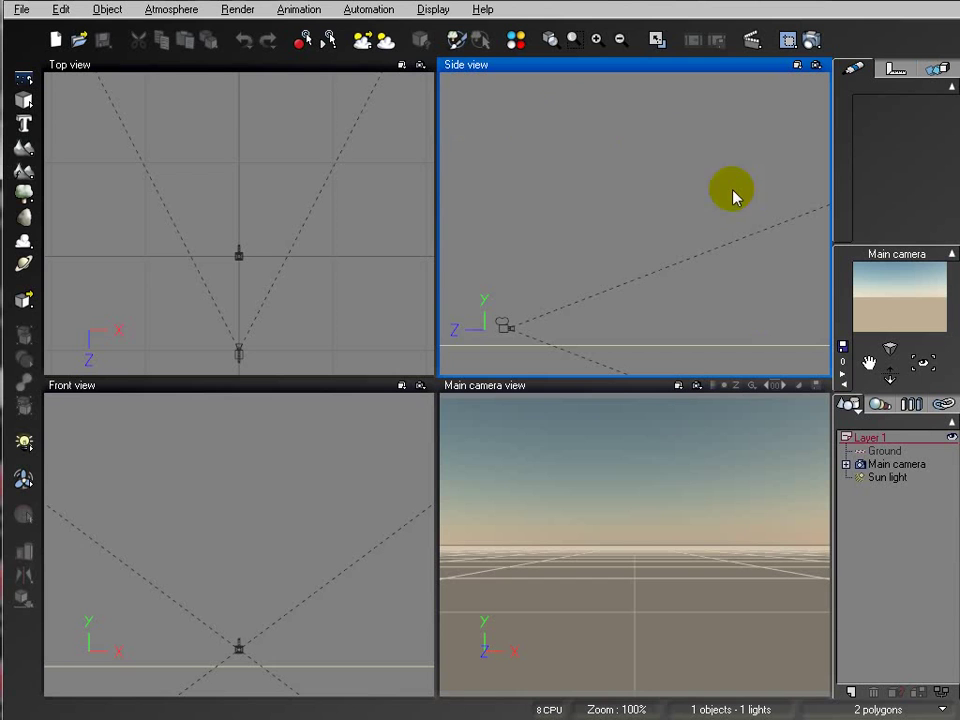
pyautogui.moveTo(620, 228); pyautogui.dragTo(658, 214, button='right')
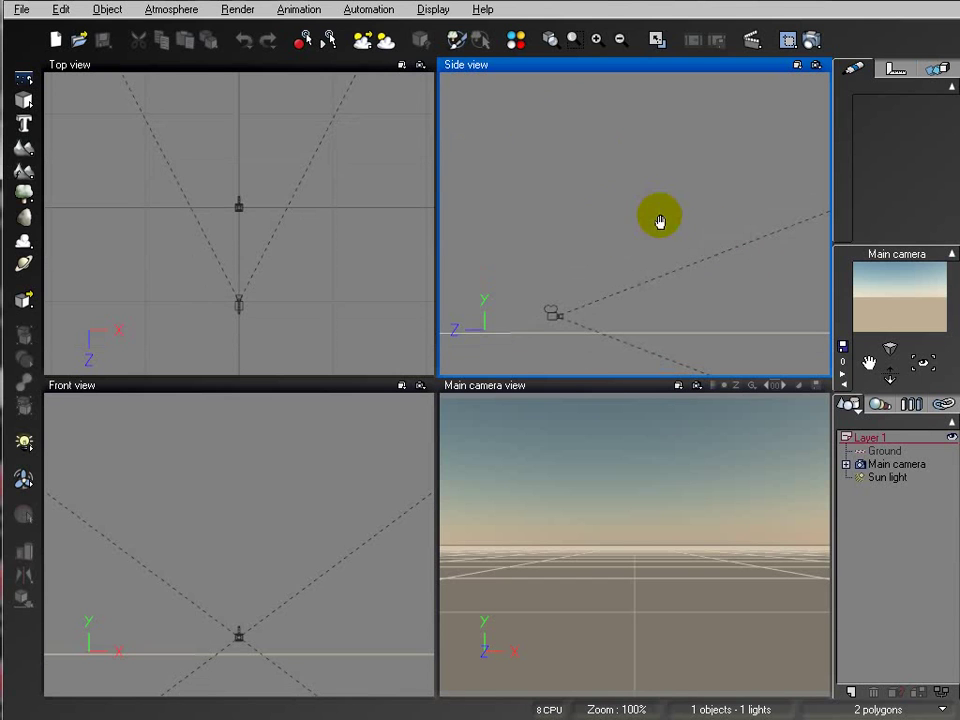
pyautogui.click(556, 318)
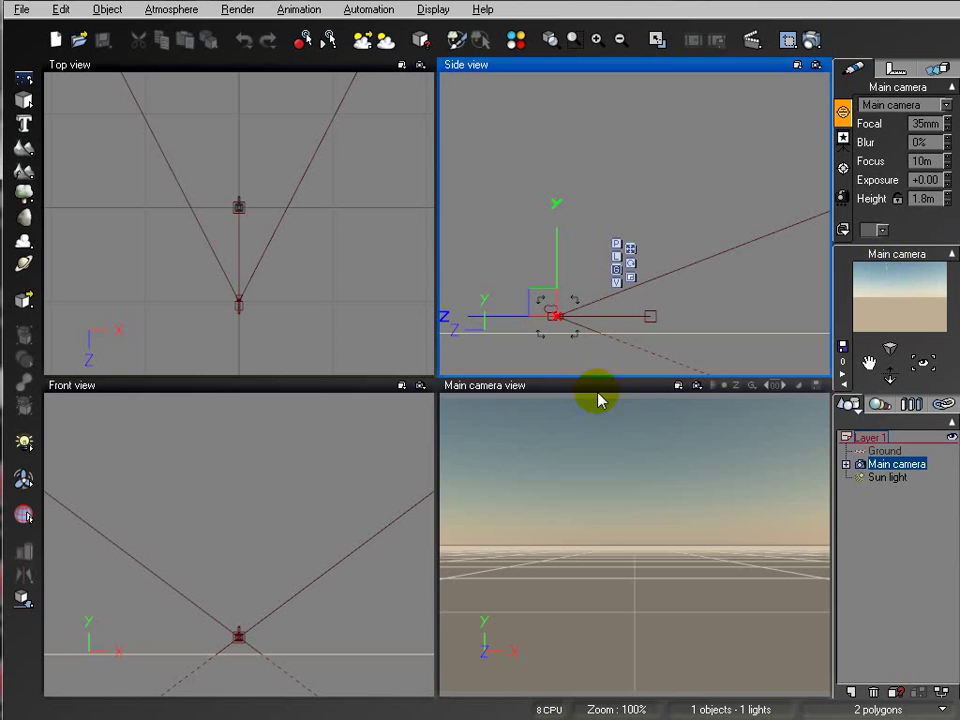
pyautogui.click(553, 390)
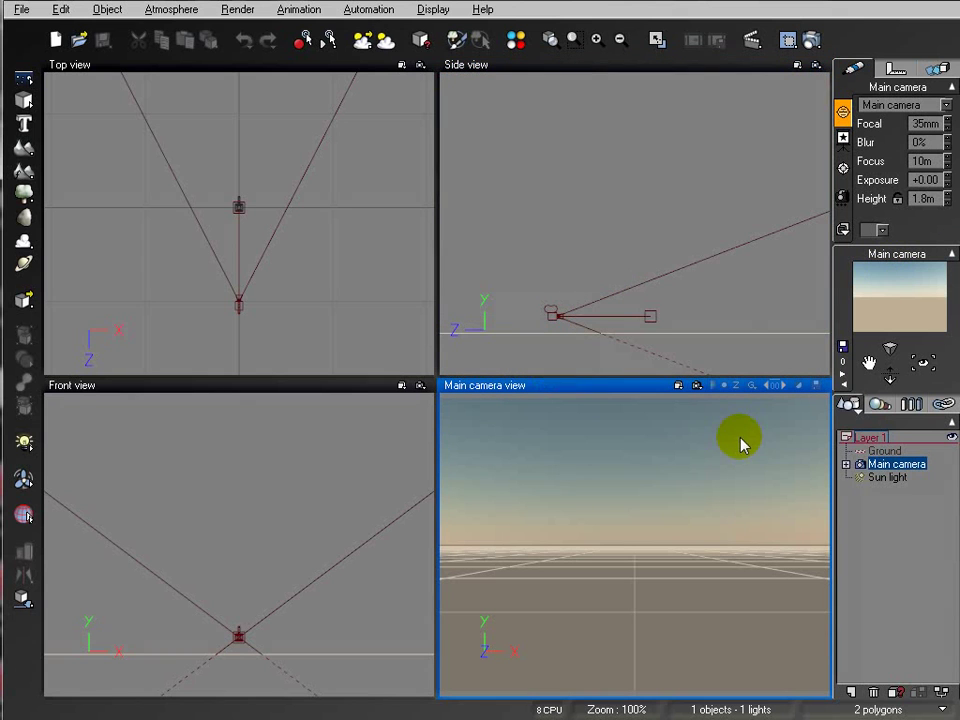
pyautogui.click(707, 240)
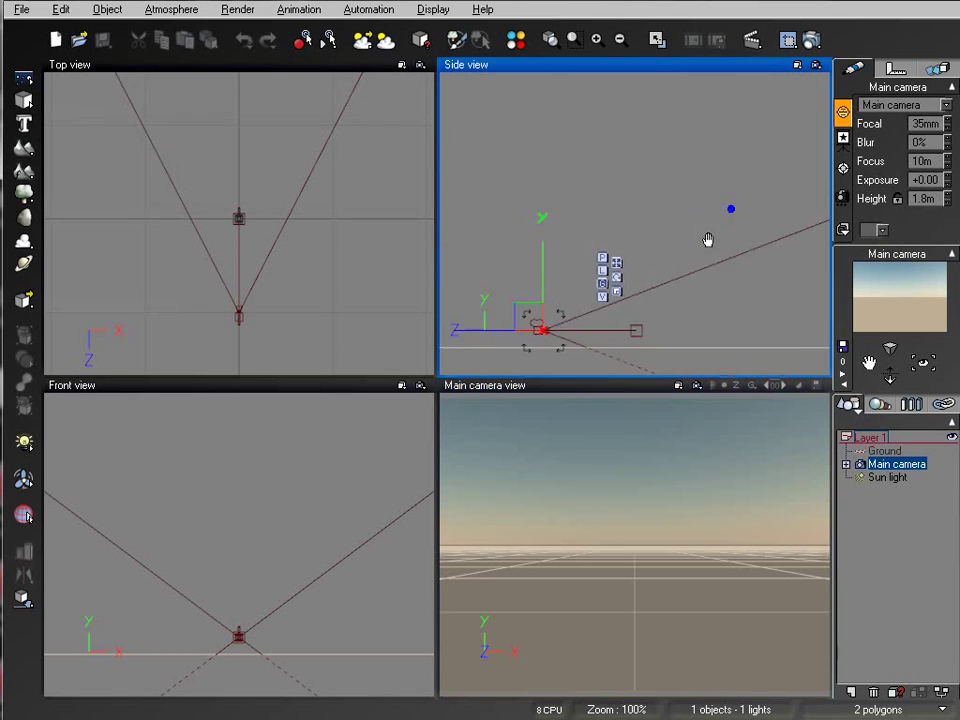
pyautogui.click(707, 238)
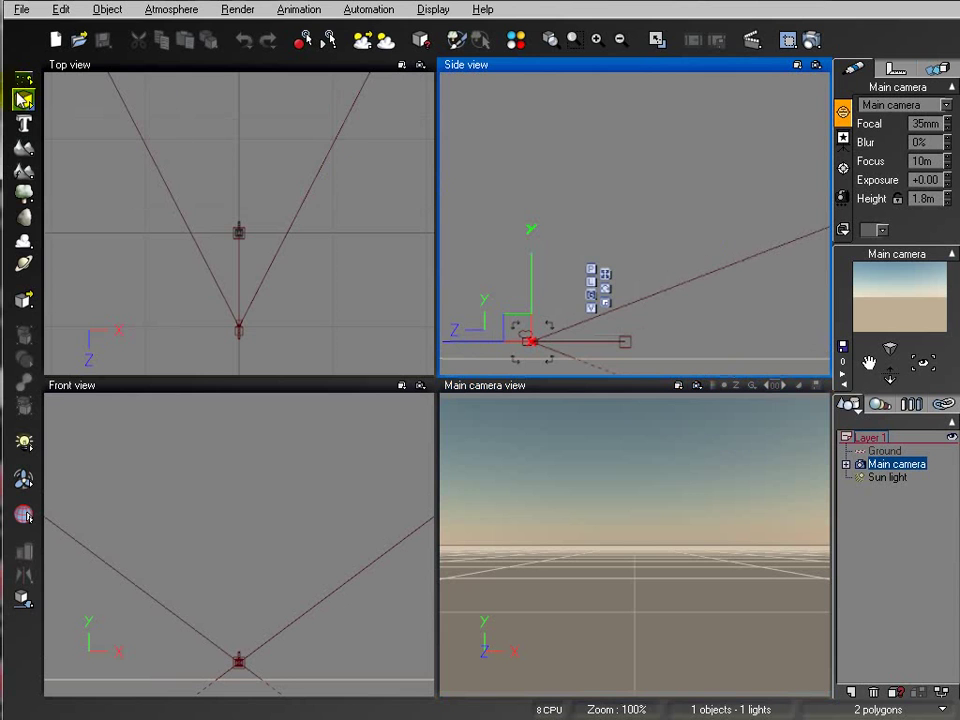
# Add a cube and stretch it wide and long in front of the camera in the Top view
pyautogui.click(24, 101)
pyautogui.click(274, 223)
pyautogui.scroll(-5, 273, 225)
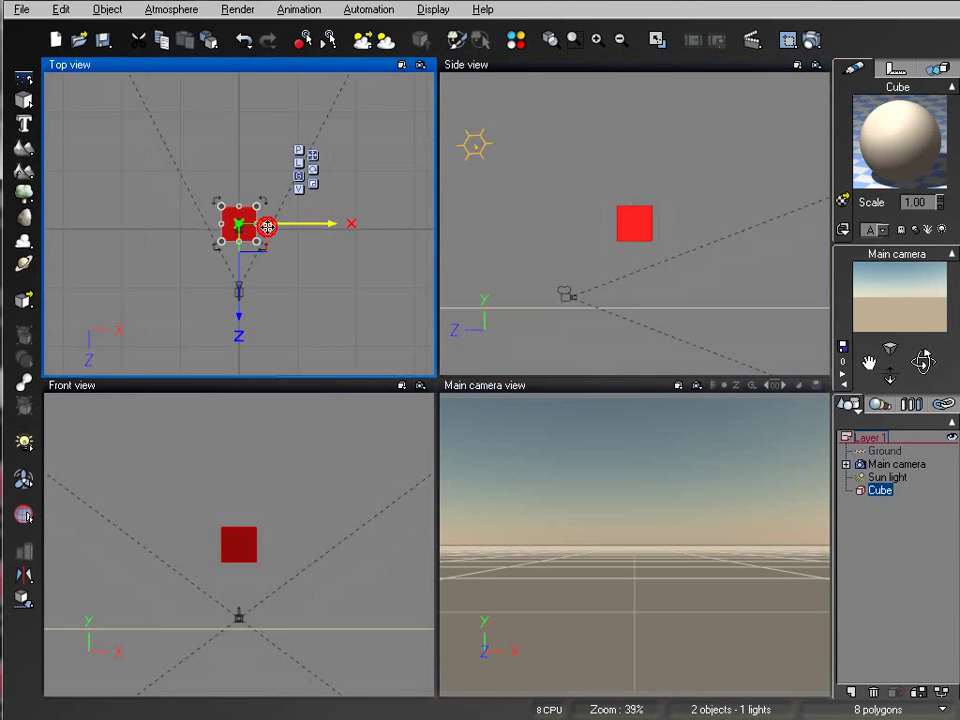
pyautogui.moveTo(237, 208); pyautogui.dragTo(238, 124)
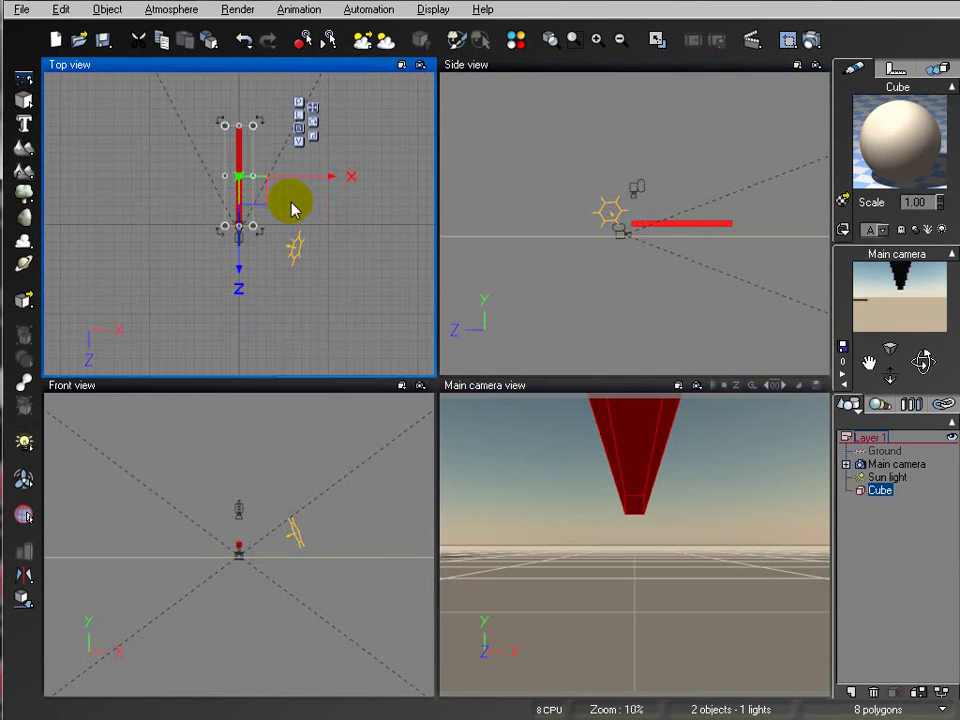
pyautogui.moveTo(254, 175); pyautogui.dragTo(83, 168)
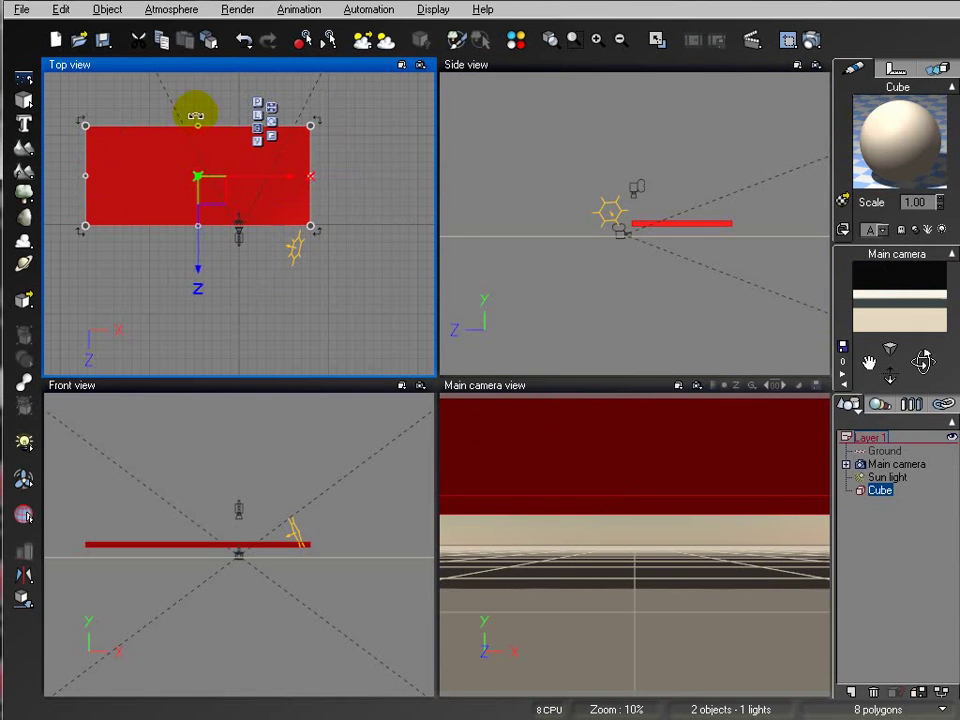
pyautogui.moveTo(193, 122); pyautogui.dragTo(237, 80)
pyautogui.moveTo(240, 177); pyautogui.dragTo(240, 211)
# Flatten the cube into a thin slab in the Side view
pyautogui.click(649, 218)
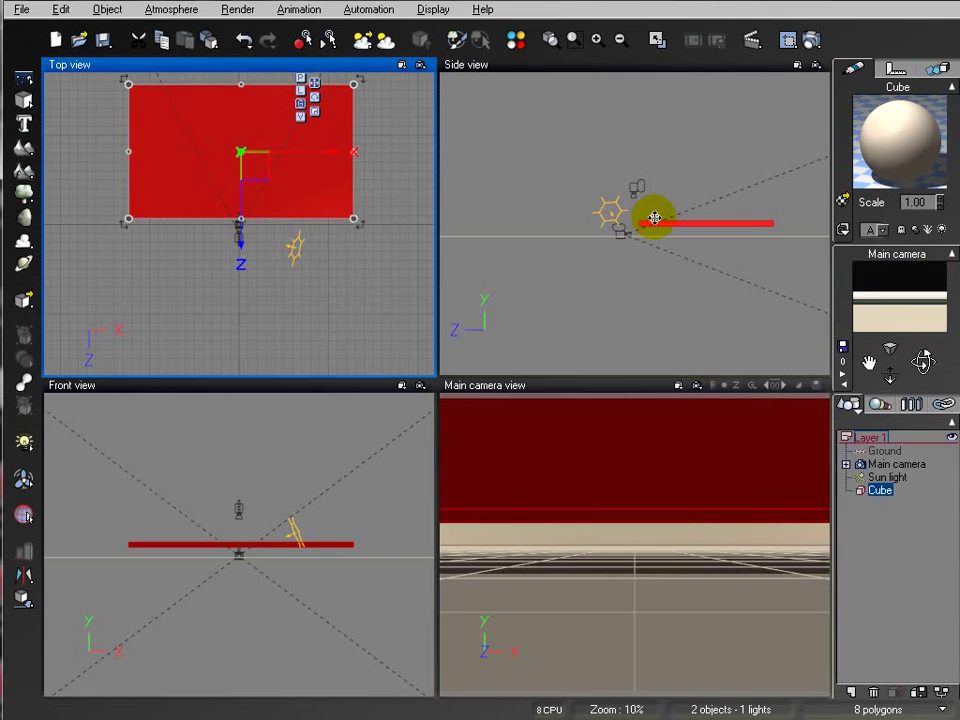
pyautogui.scroll(5, 678, 238)
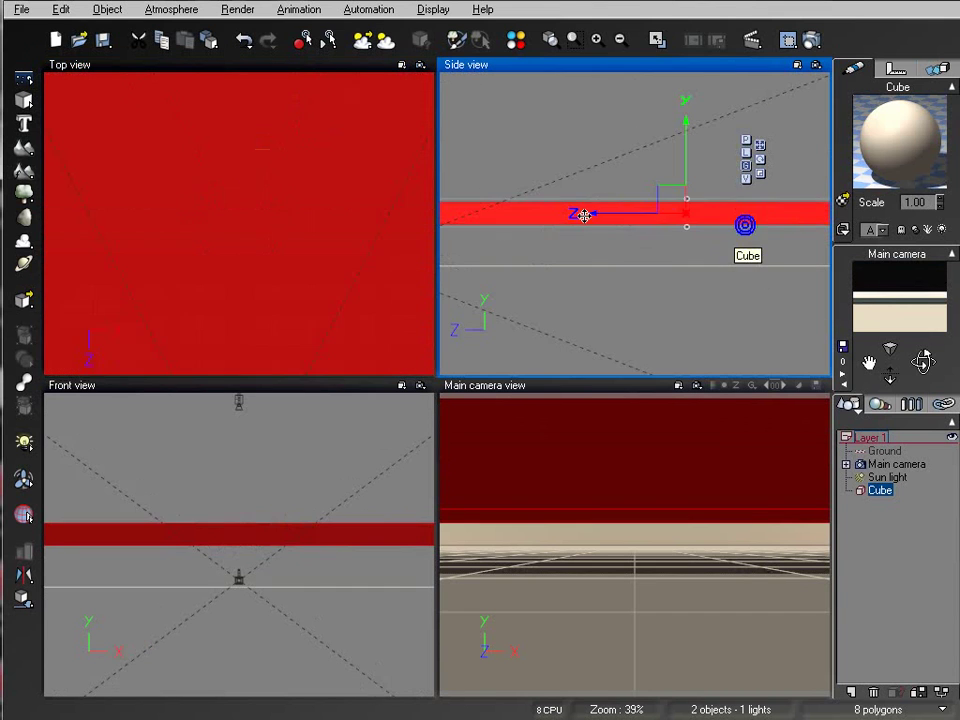
pyautogui.moveTo(686, 206)
pyautogui.mouseDown()
pyautogui.moveTo(686, 193)
pyautogui.moveTo(686, 212)
pyautogui.mouseUp()
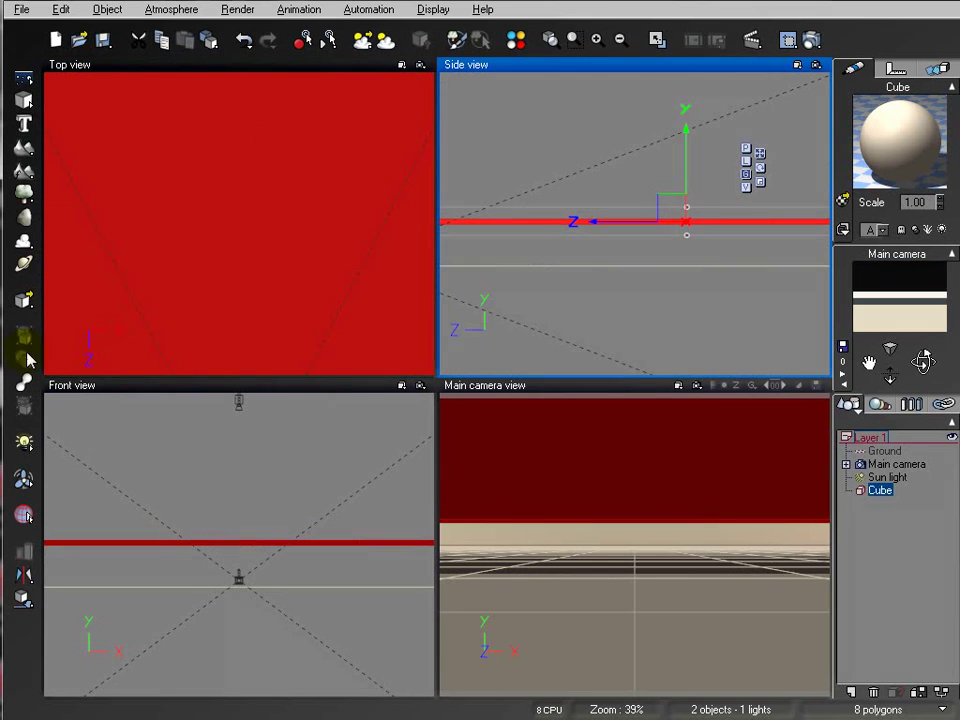
# Turn the cube's material into an EcoSystem and add pillar.vob to its population
pyautogui.doubleClick(881, 150)
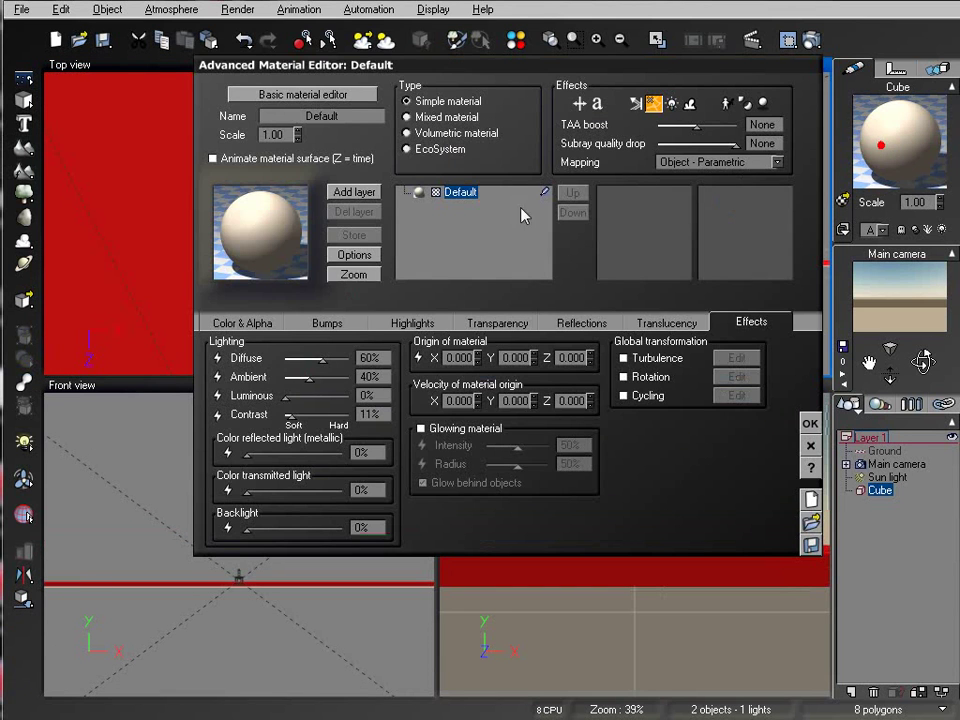
pyautogui.click(428, 150)
pyautogui.click(396, 569)
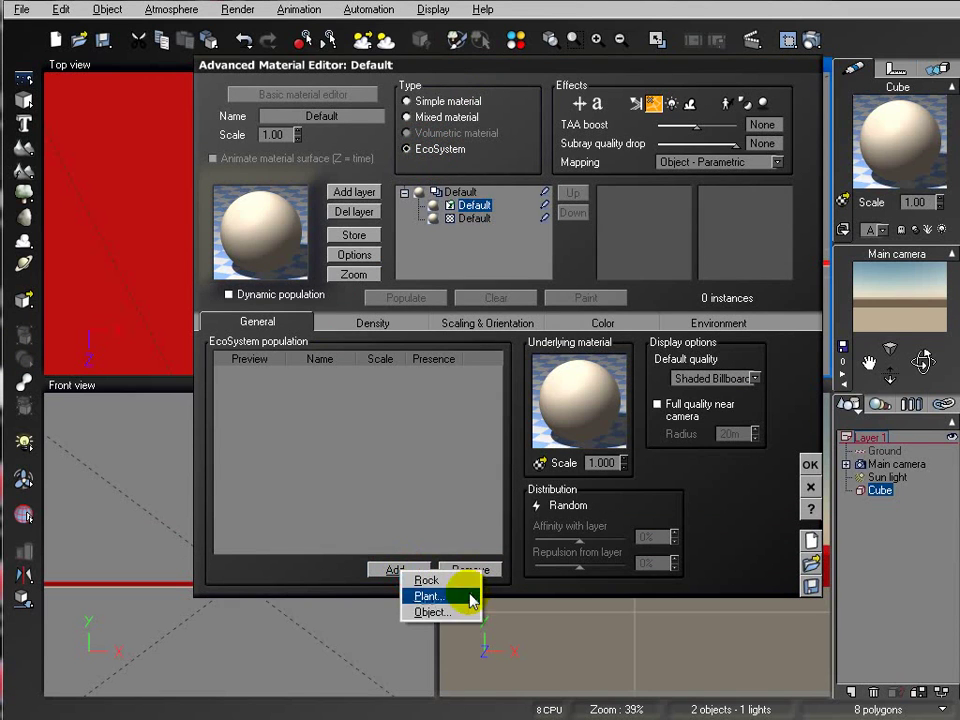
pyautogui.click(463, 612)
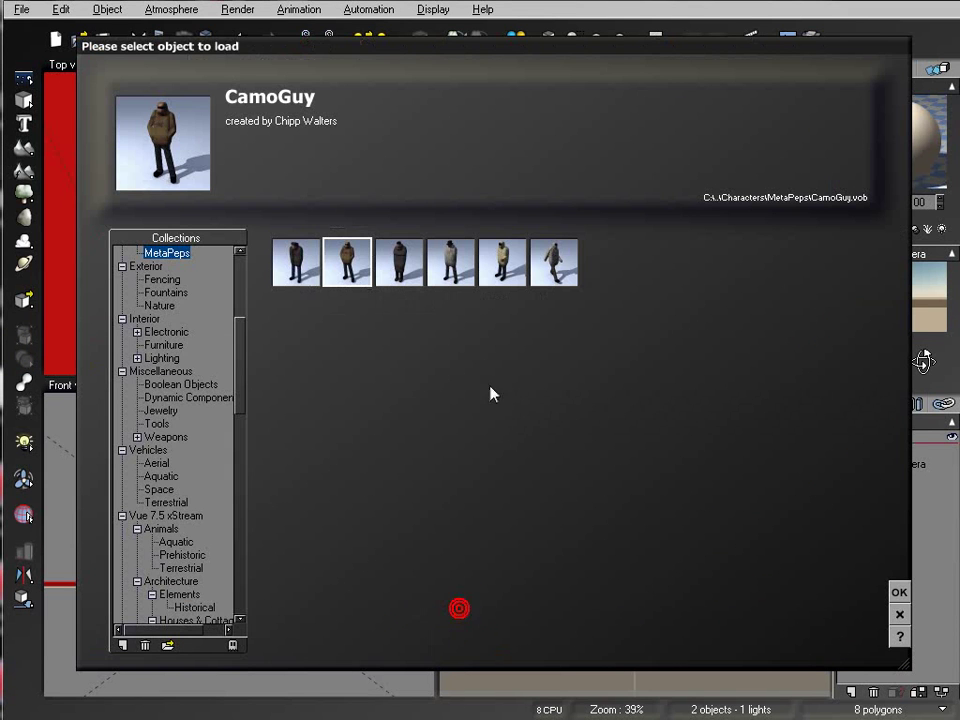
pyautogui.click(168, 648)
pyautogui.click(250, 128)
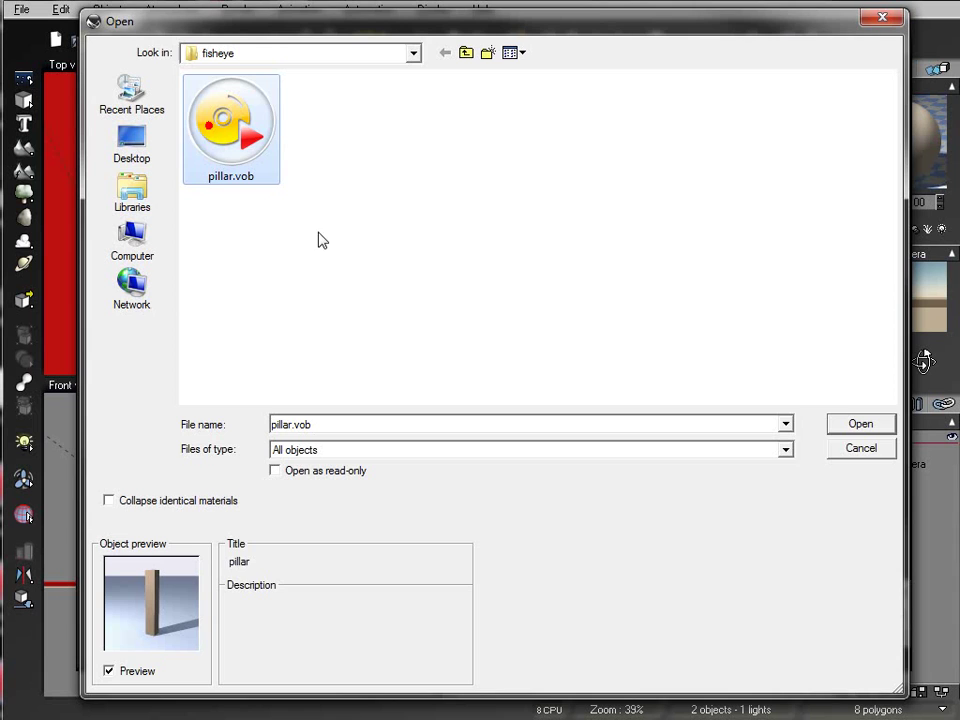
pyautogui.click(877, 428)
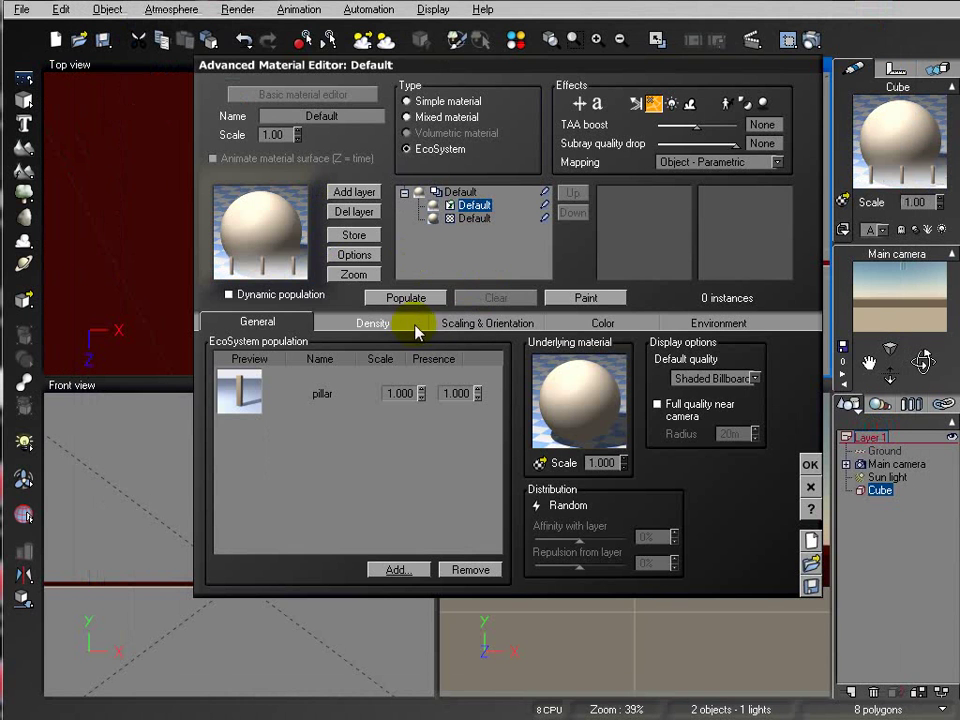
# Populate the slab with pillars, enable Avoid overlapping instances, and repopulate to about 2390
pyautogui.click(406, 297)
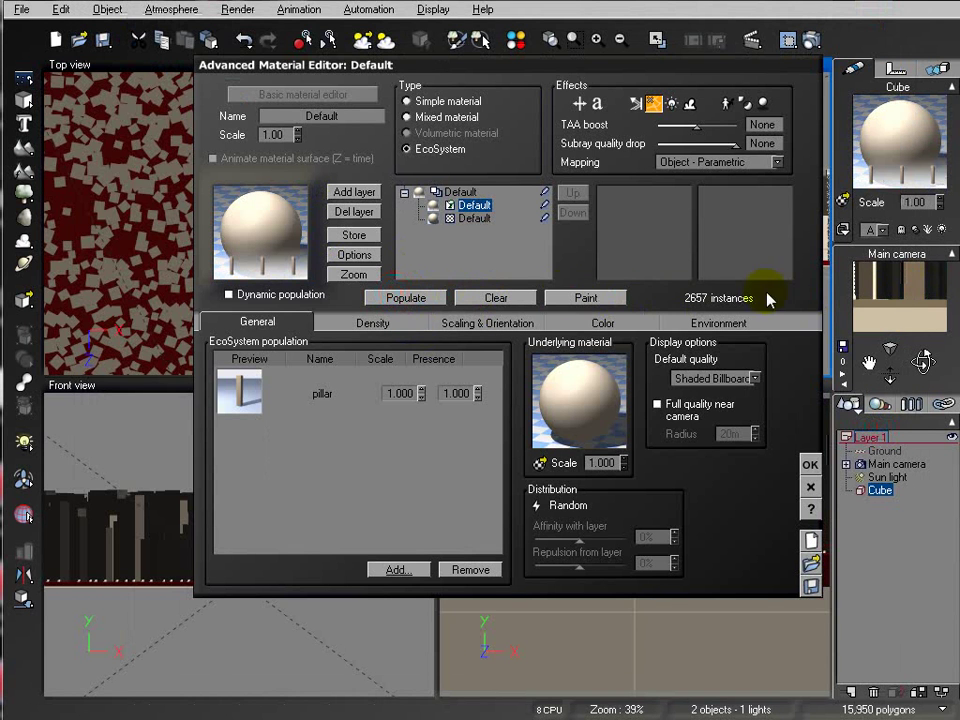
pyautogui.click(360, 321)
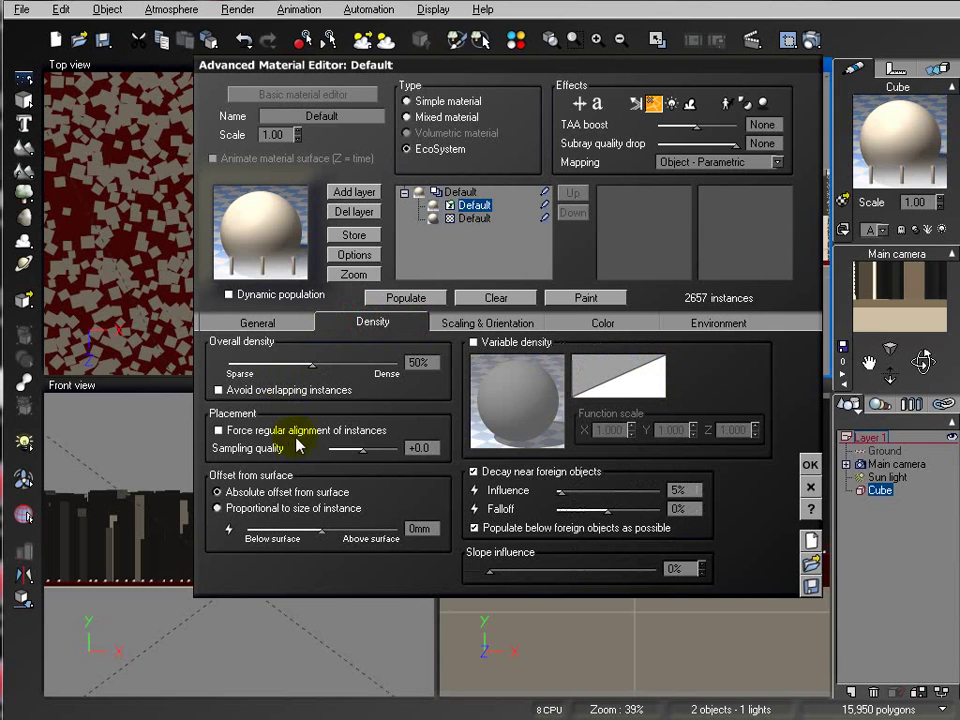
pyautogui.click(240, 390)
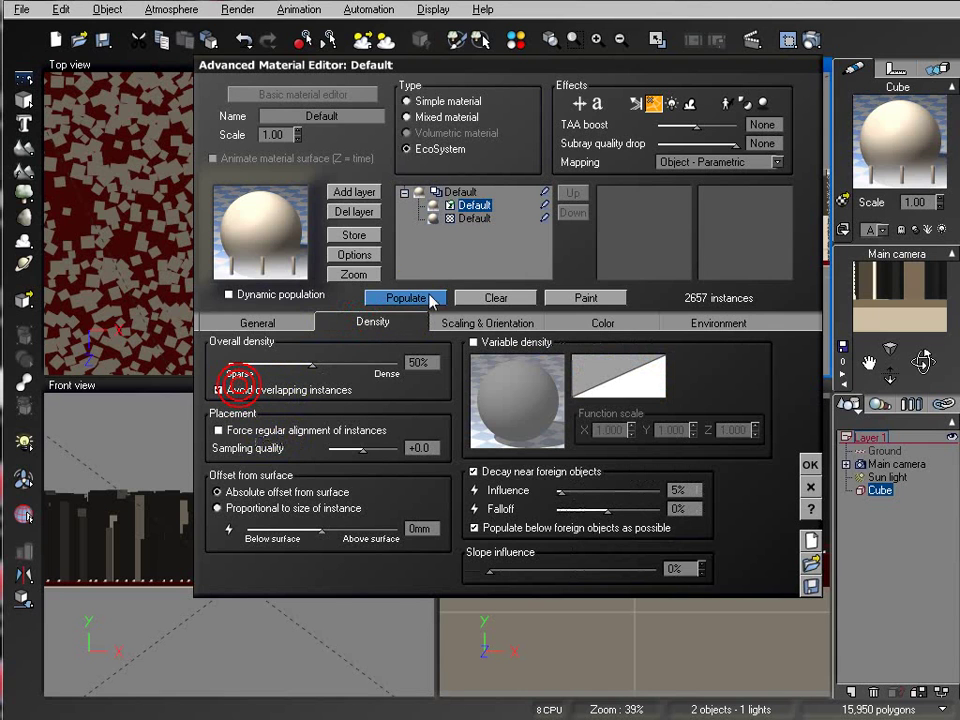
pyautogui.click(406, 298)
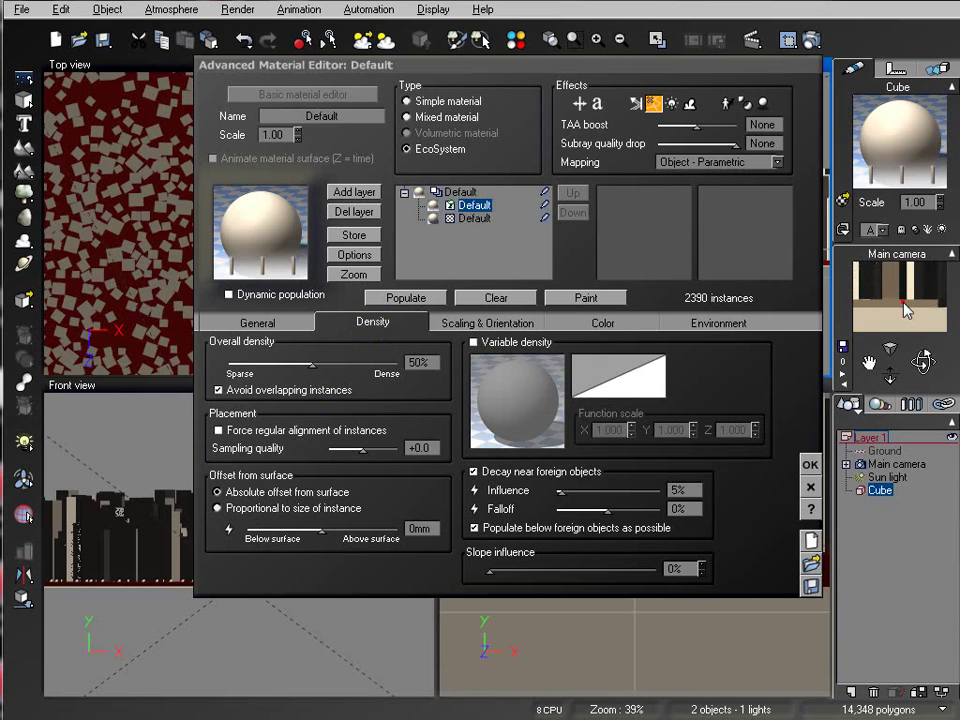
# Raise the main camera to 8.2 m above the pillars and set its focal length to 10mm
pyautogui.click(810, 467)
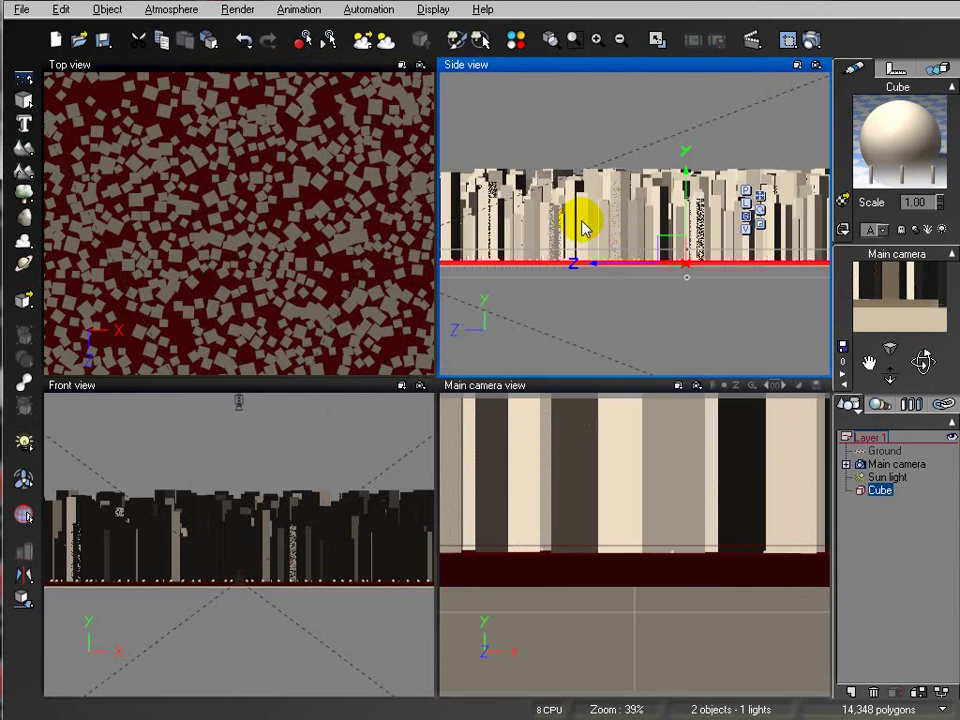
pyautogui.click(896, 465)
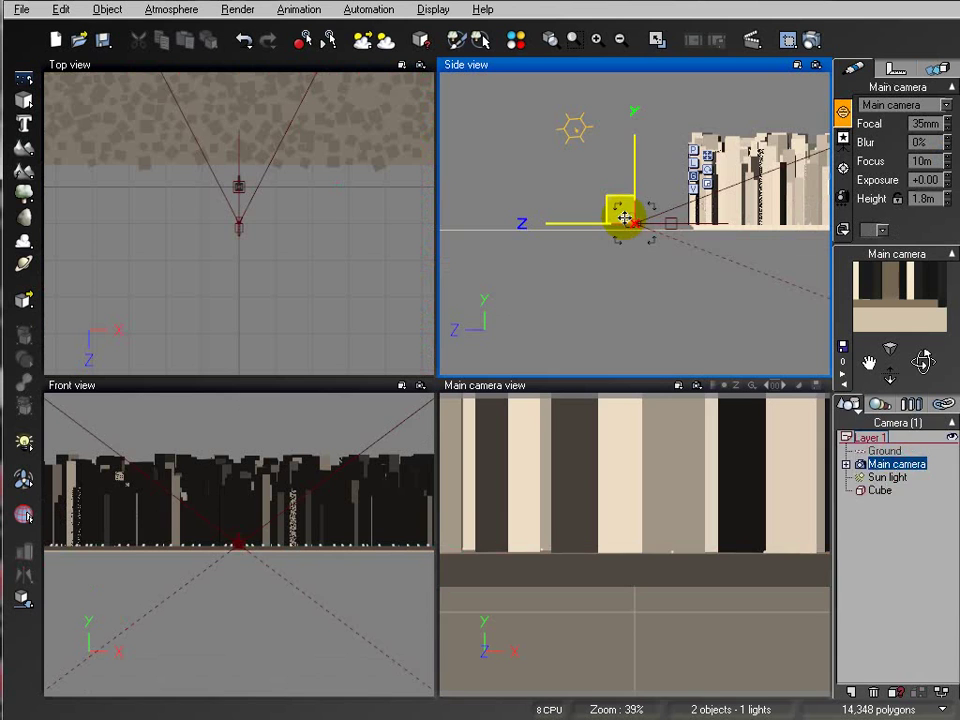
pyautogui.moveTo(621, 214)
pyautogui.mouseDown()
pyautogui.moveTo(624, 184)
pyautogui.moveTo(607, 193)
pyautogui.moveTo(615, 200)
pyautogui.mouseUp()
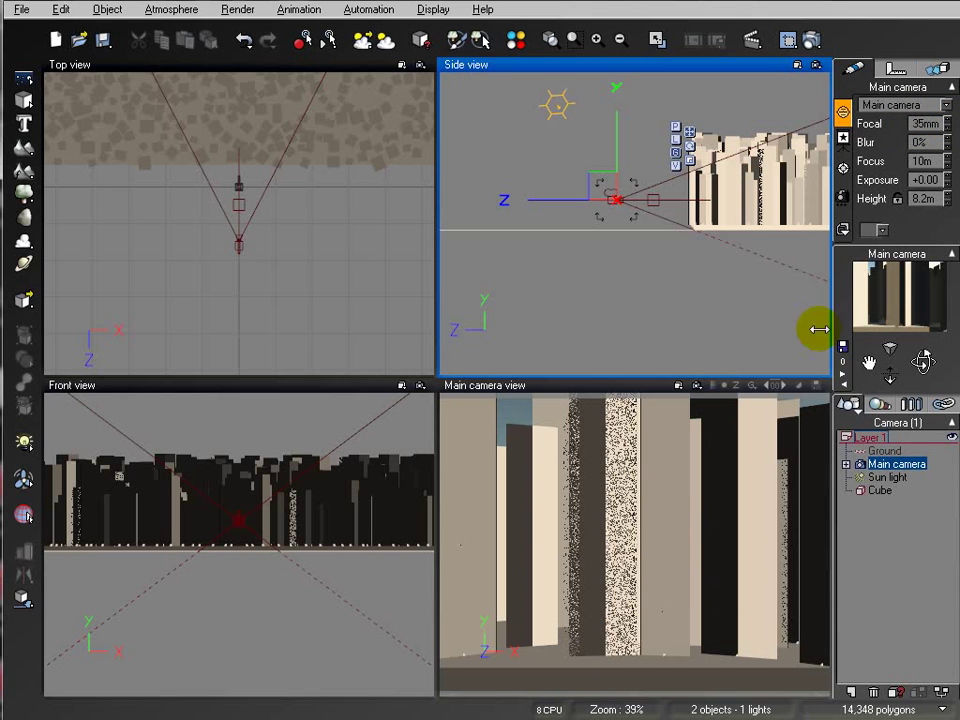
pyautogui.moveTo(948, 133)
pyautogui.mouseDown()
pyautogui.moveTo(926, 64)
pyautogui.moveTo(946, 122)
pyautogui.mouseUp()
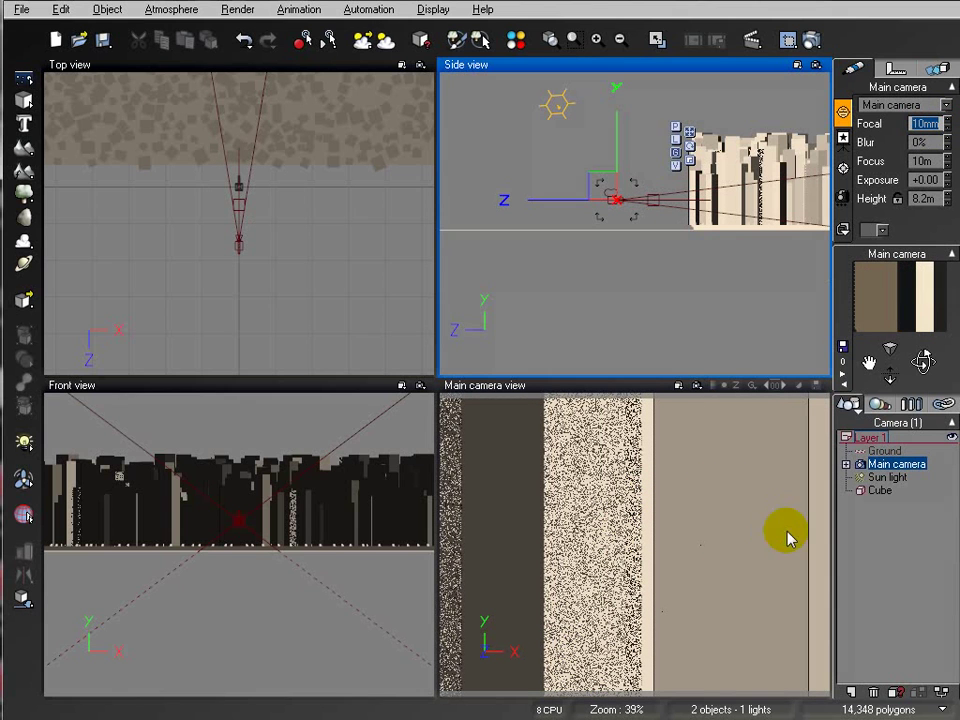
# Set Render Options to Render to screen, run a test render of the camera view, and close it
pyautogui.click(810, 40)
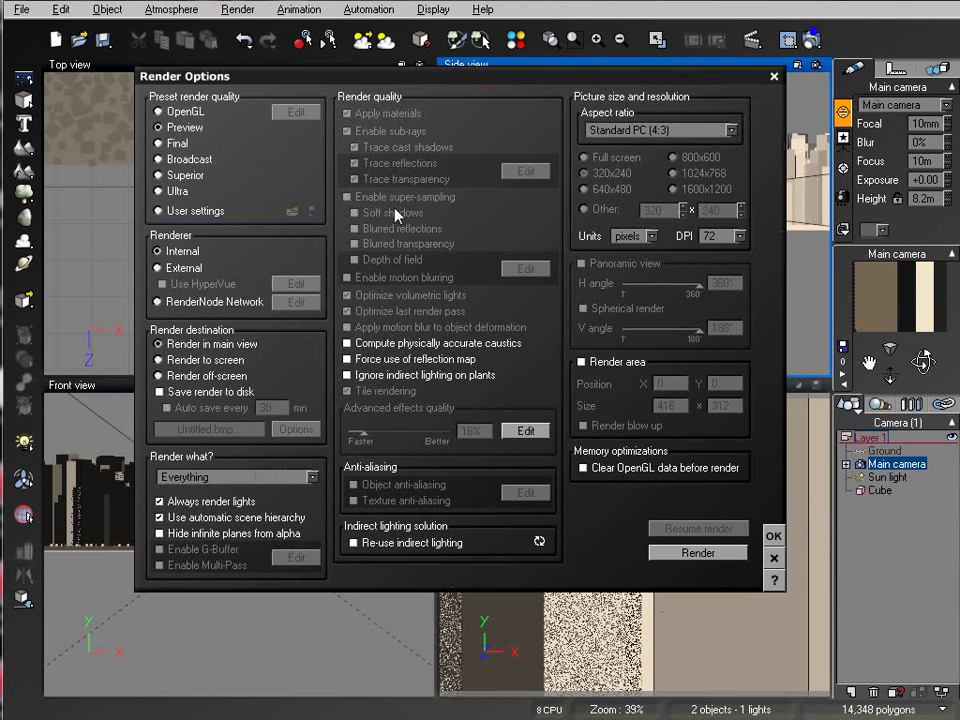
pyautogui.click(162, 359)
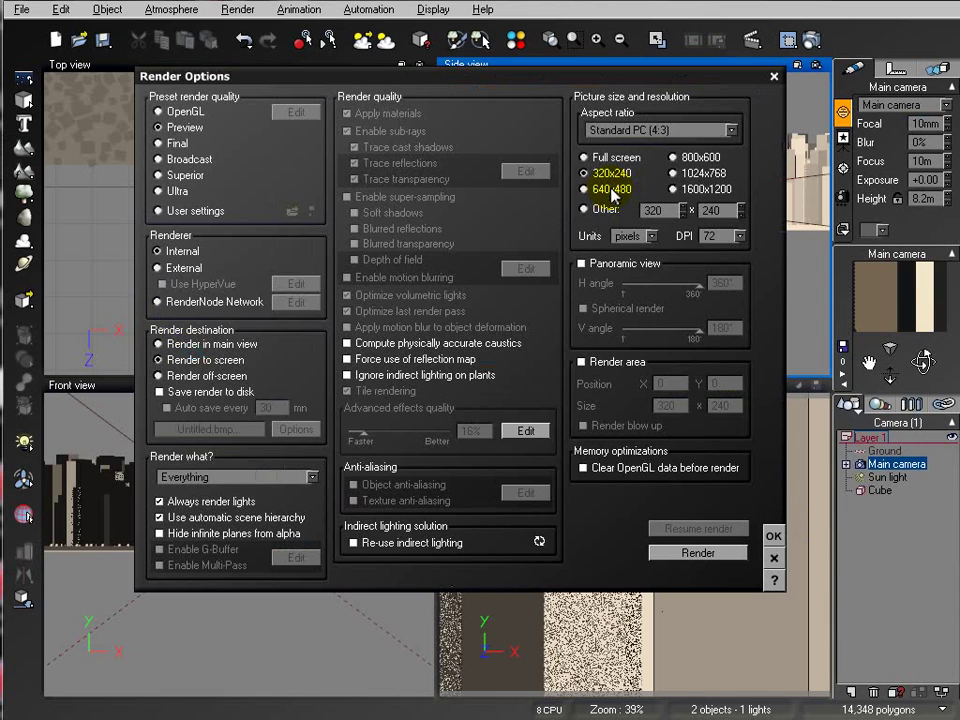
pyautogui.click(773, 535)
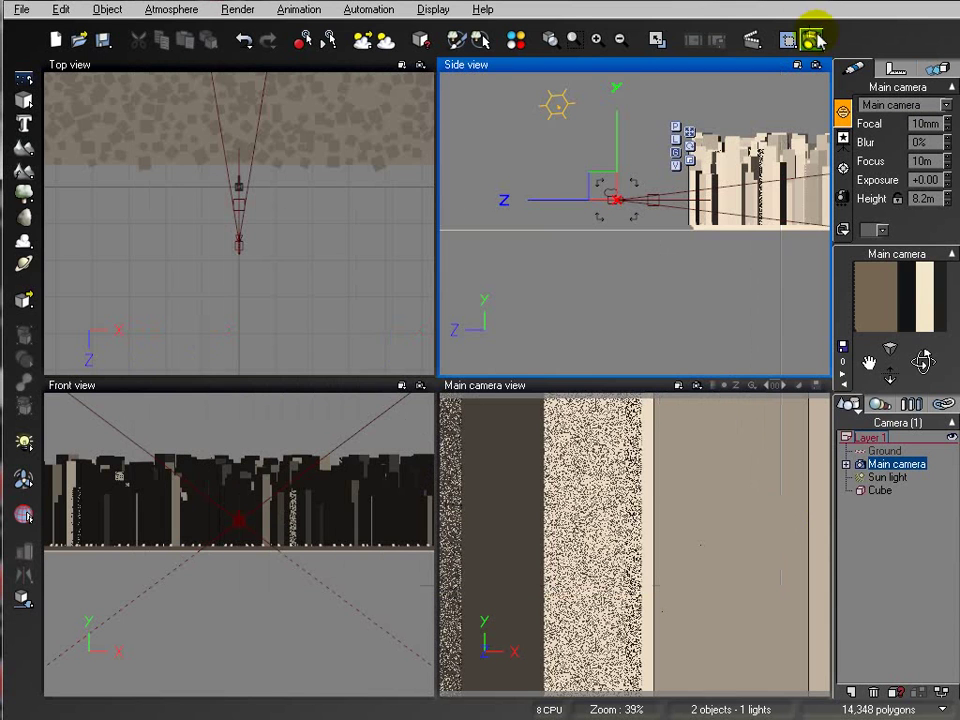
pyautogui.click(810, 40)
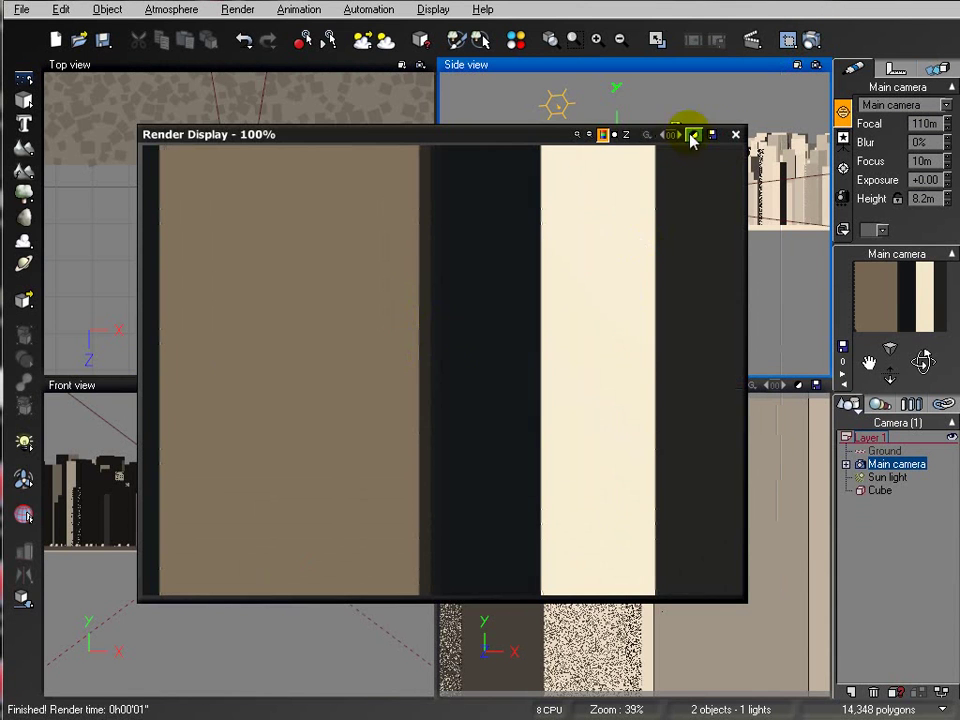
pyautogui.click(736, 135)
pyautogui.click(236, 176)
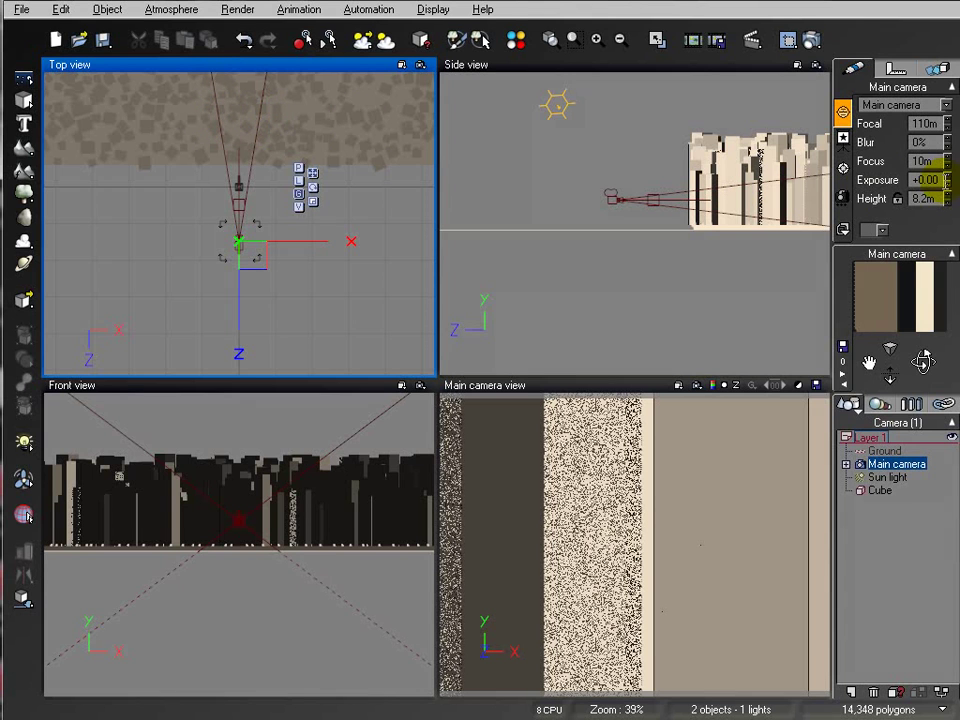
# Set the main camera's focal length to 1mm and test-render the ultra-wide view
pyautogui.moveTo(948, 125); pyautogui.dragTo(945, 132)
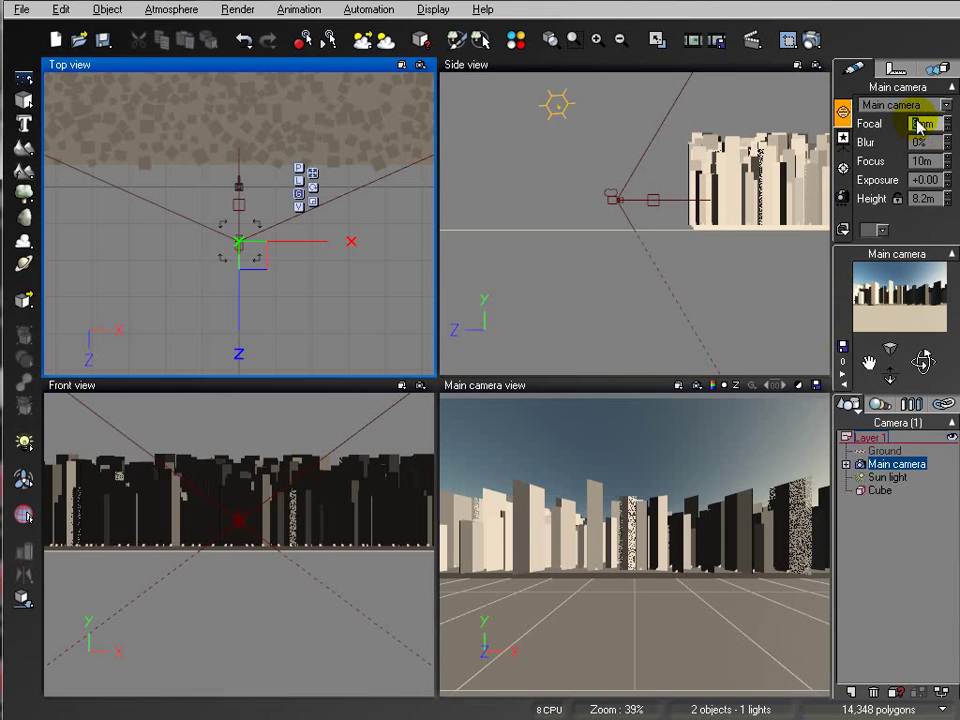
pyautogui.write('100m')
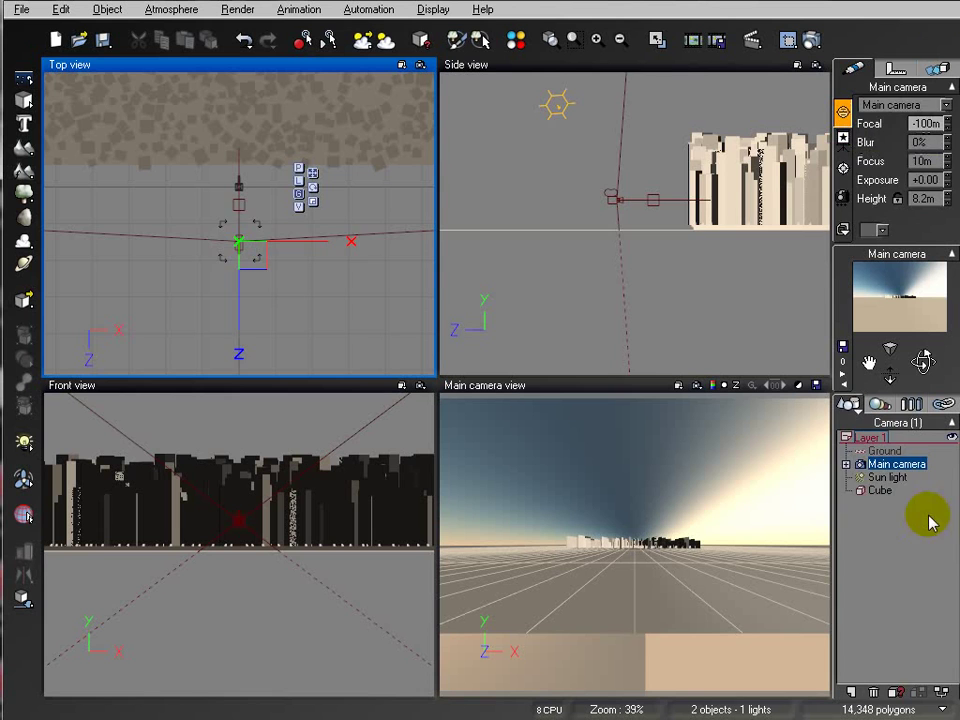
pyautogui.click(908, 551)
pyautogui.click(885, 465)
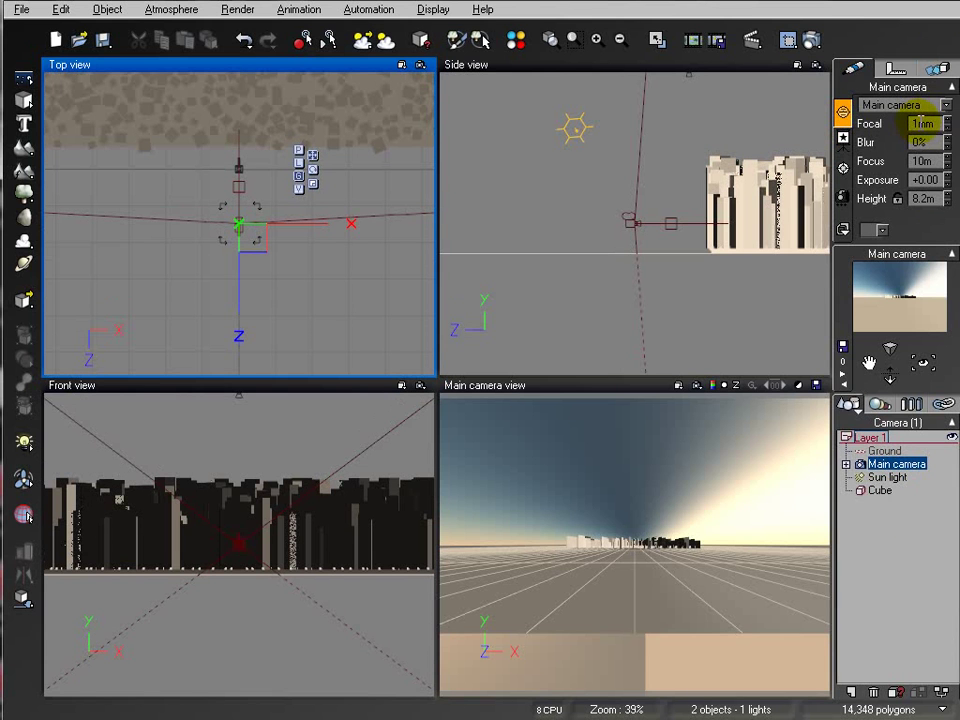
pyautogui.click(811, 40)
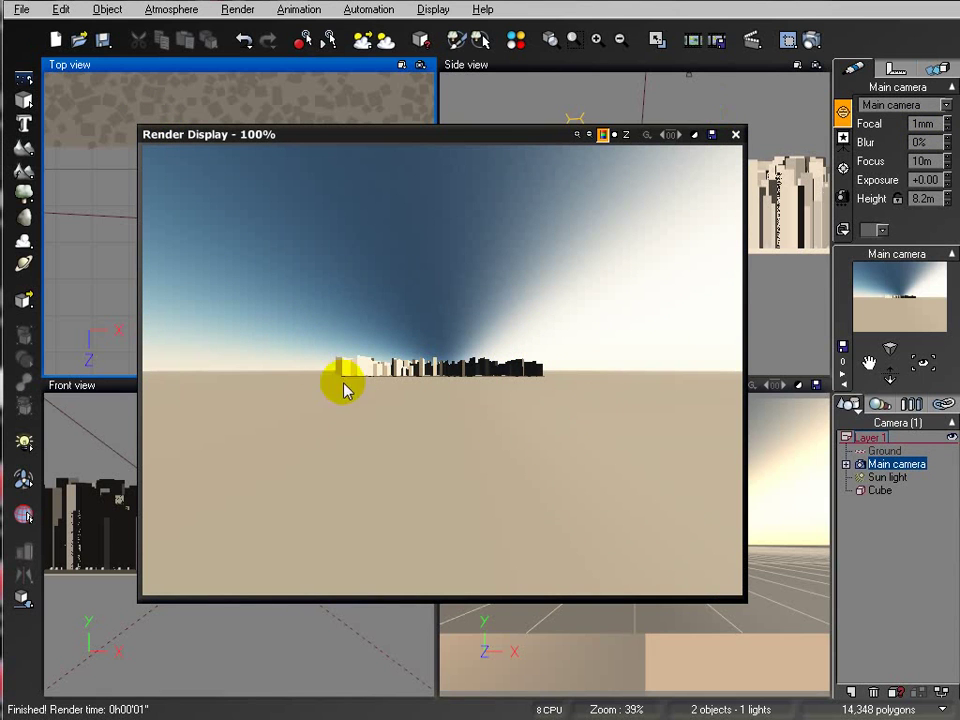
pyautogui.click(735, 134)
# Zoom the views out to show the whole pillar field, then re-render the main camera view
pyautogui.rightClick(263, 260)
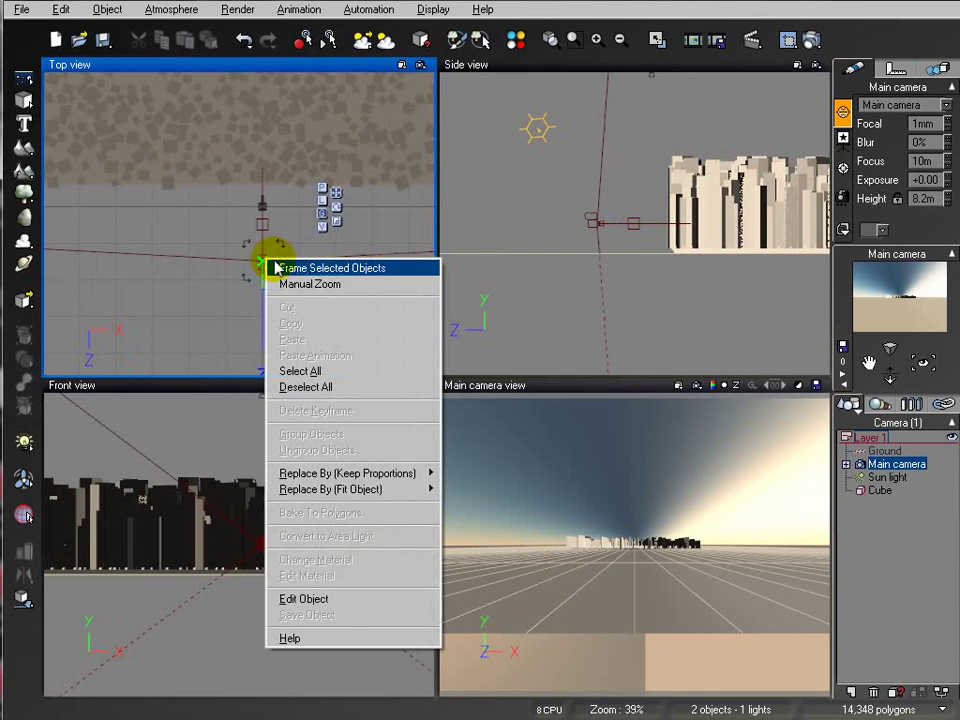
pyautogui.click(121, 285)
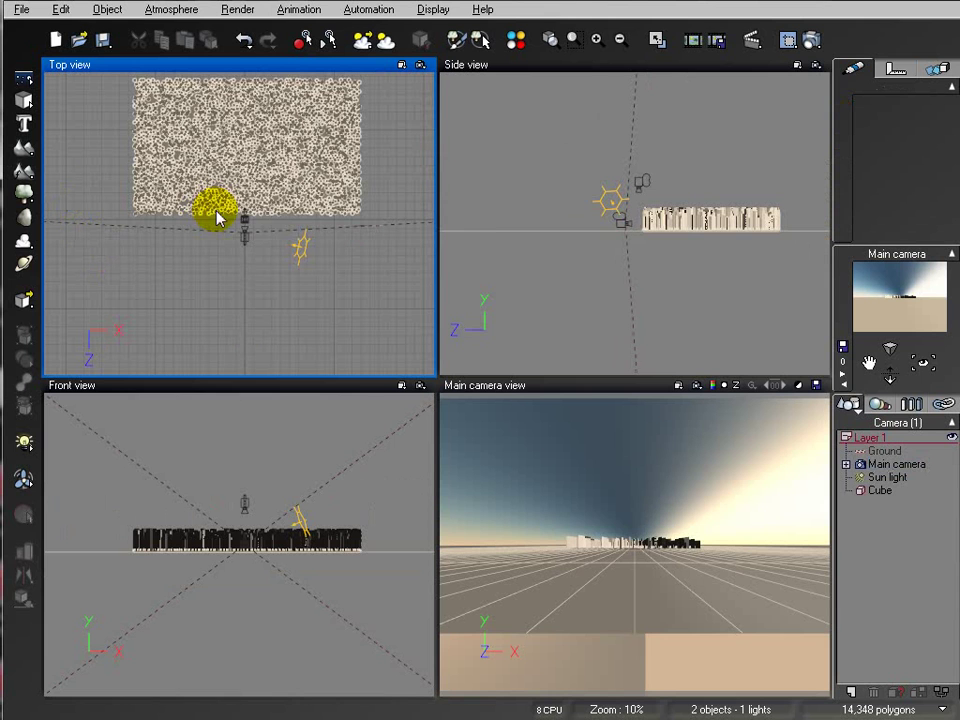
pyautogui.click(243, 240)
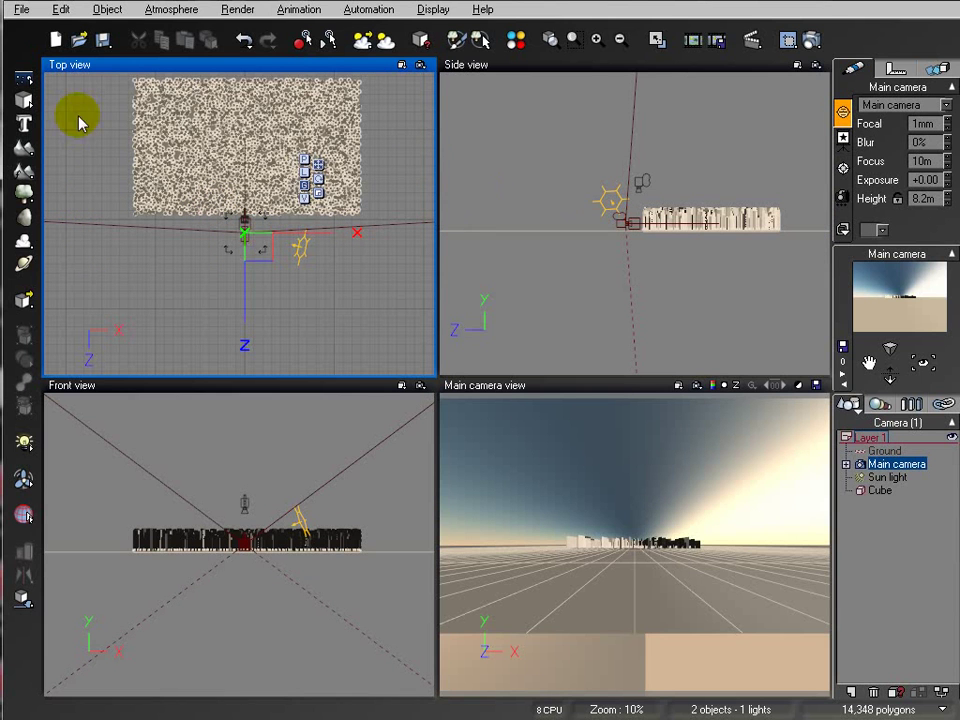
pyautogui.click(812, 40)
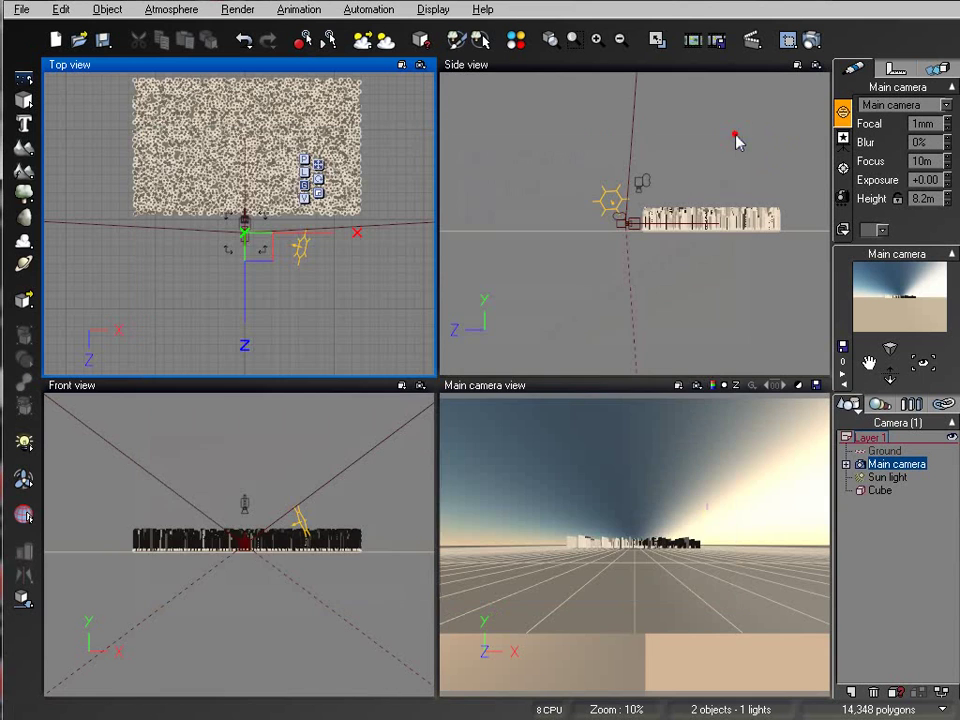
pyautogui.click(735, 134)
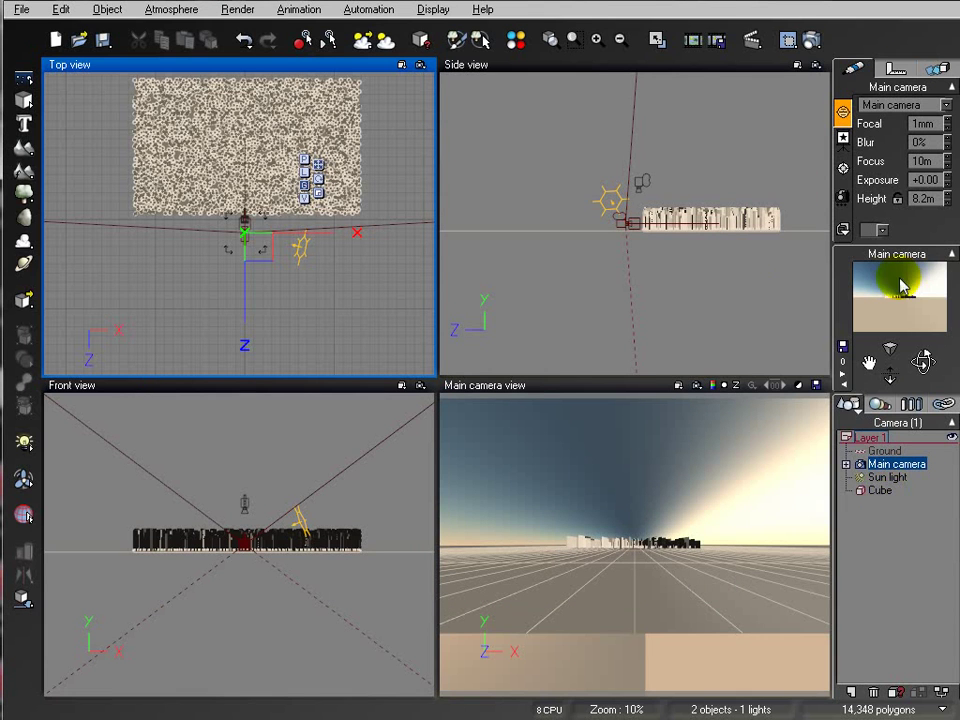
# Adjust the Focal spinner to bring the camera focal length to about 26mm
pyautogui.moveTo(902, 286)
pyautogui.mouseDown()
pyautogui.moveTo(876, 306)
pyautogui.moveTo(908, 279)
pyautogui.moveTo(910, 338)
pyautogui.mouseUp()
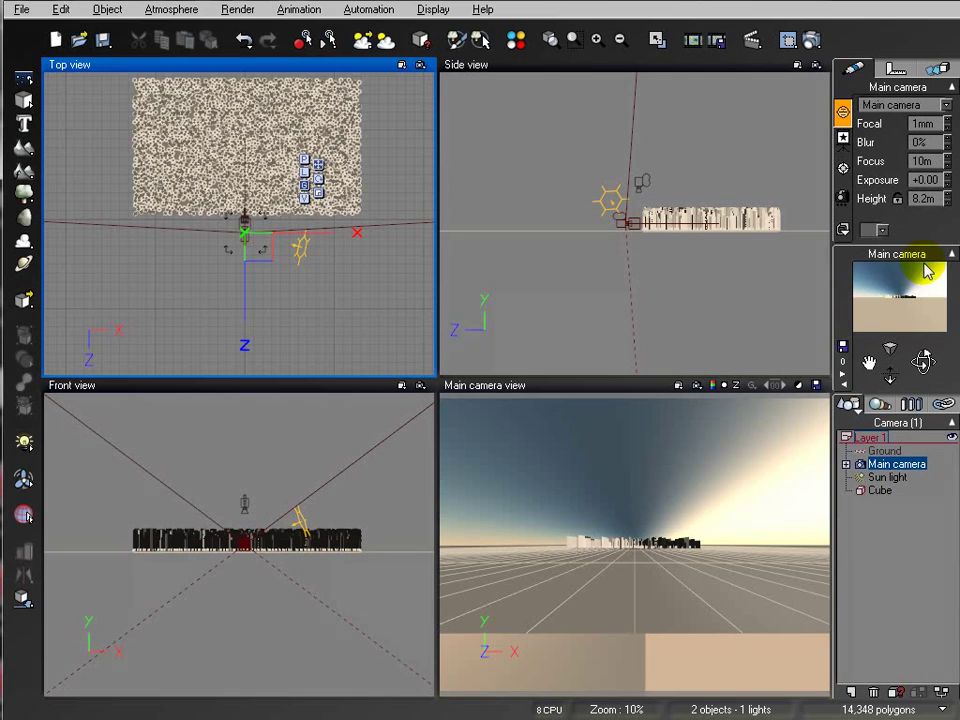
pyautogui.click(947, 119)
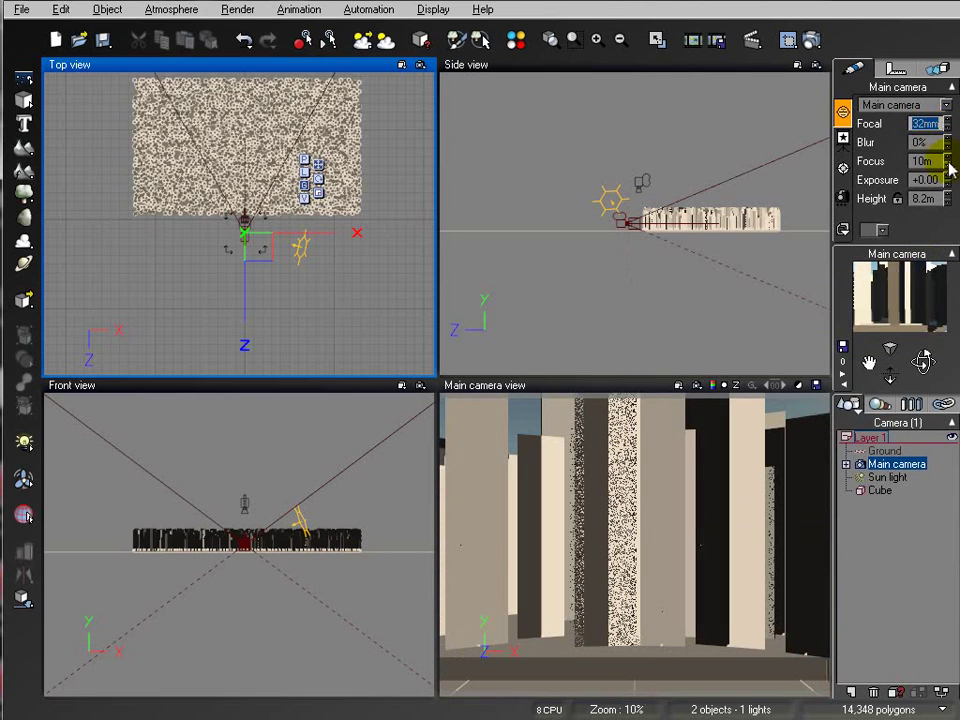
pyautogui.moveTo(947, 124); pyautogui.dragTo(900, 118)
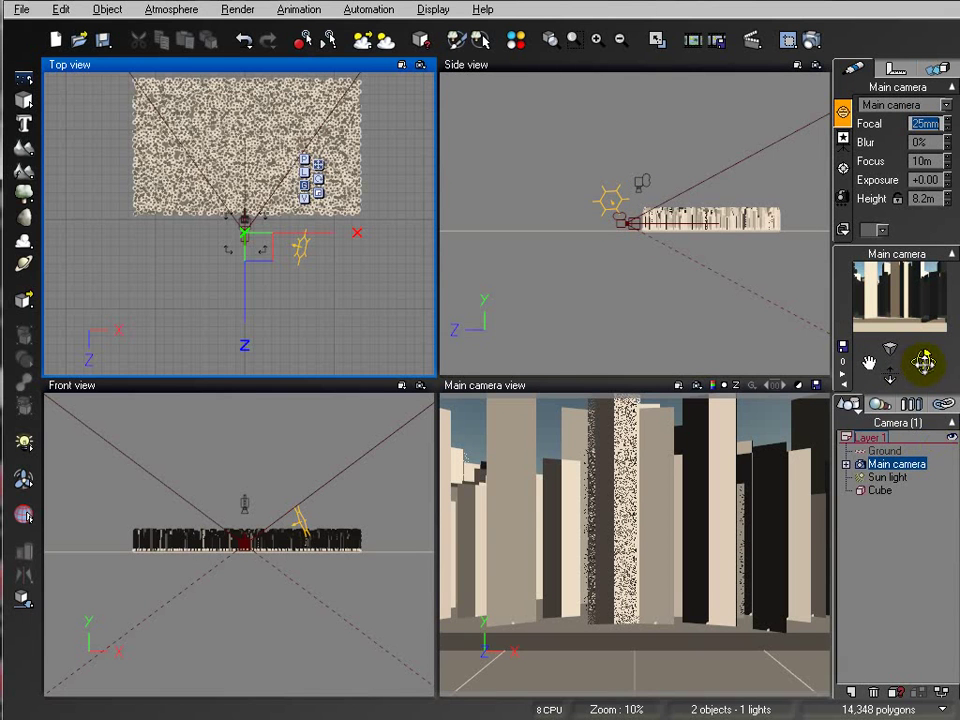
# Turn the camera slightly to reframe the pillars and render the 25mm view
pyautogui.moveTo(922, 362); pyautogui.dragTo(922, 358)
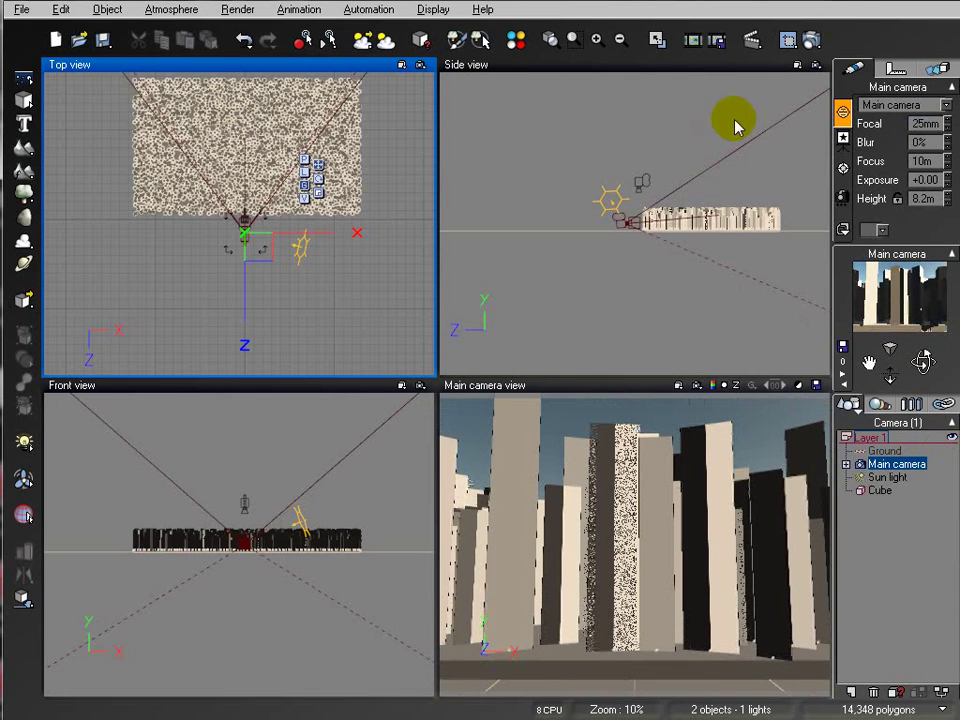
pyautogui.click(808, 40)
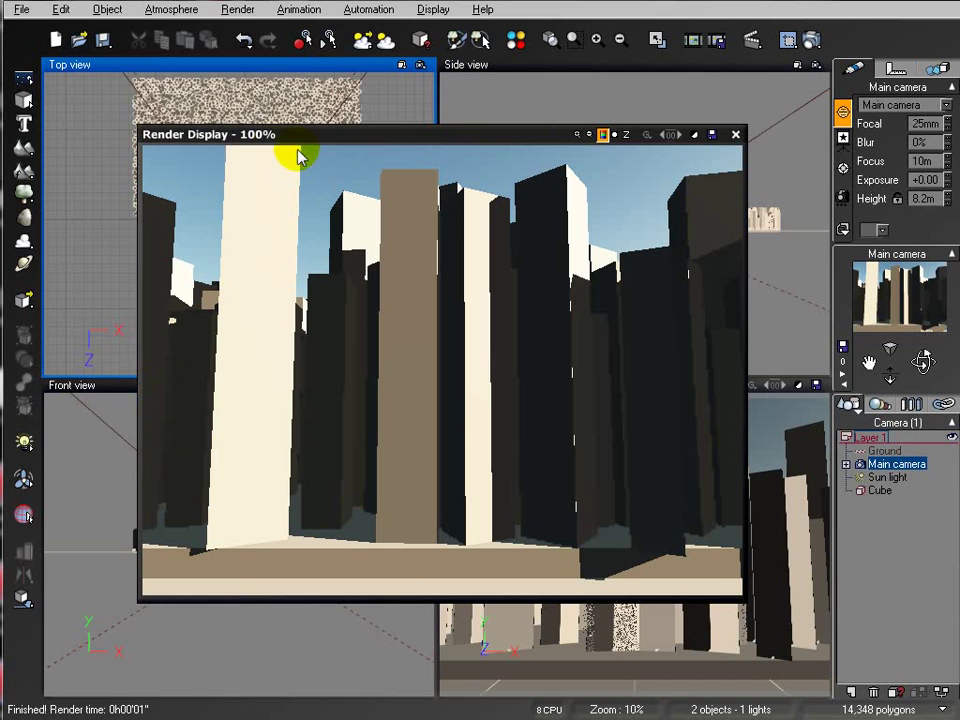
# Tilt the camera and recentre the side view around it
pyautogui.click(737, 134)
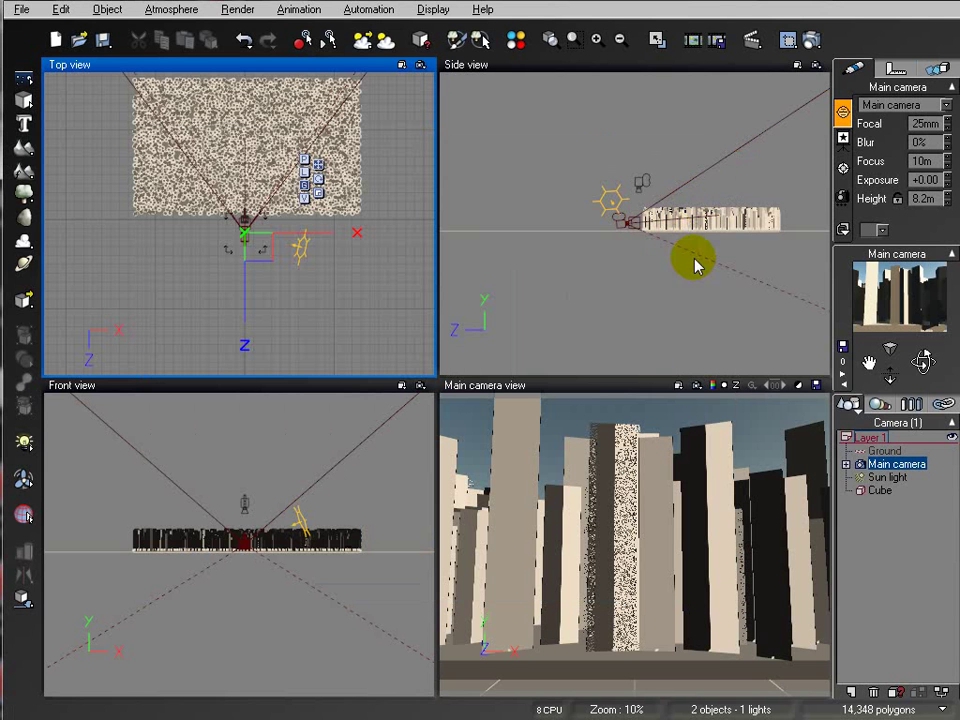
pyautogui.click(660, 252)
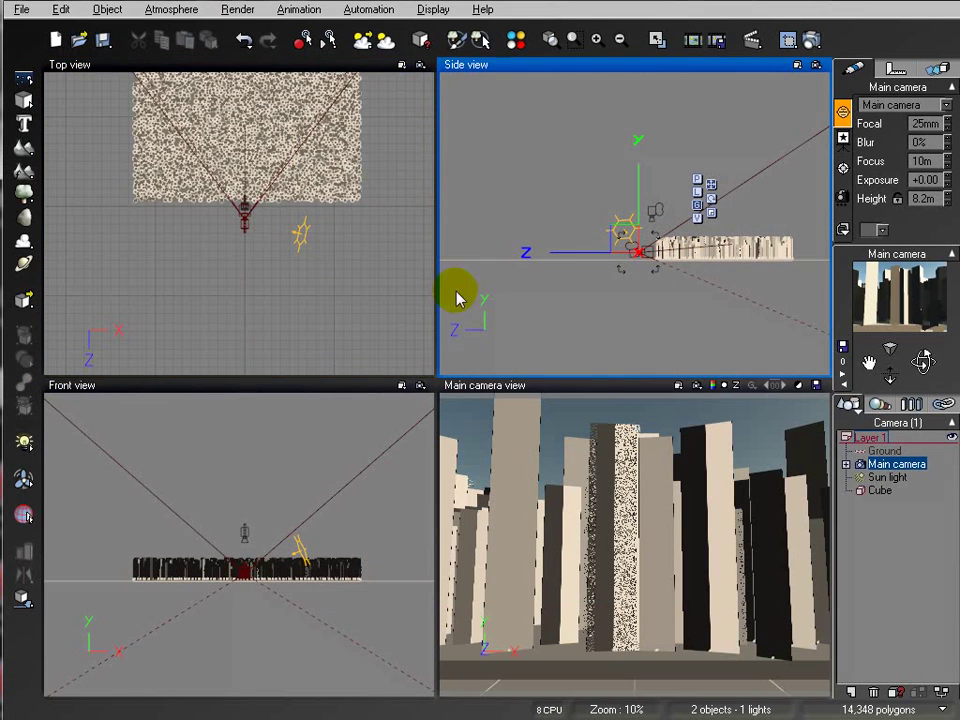
pyautogui.moveTo(924, 358); pyautogui.dragTo(231, 107)
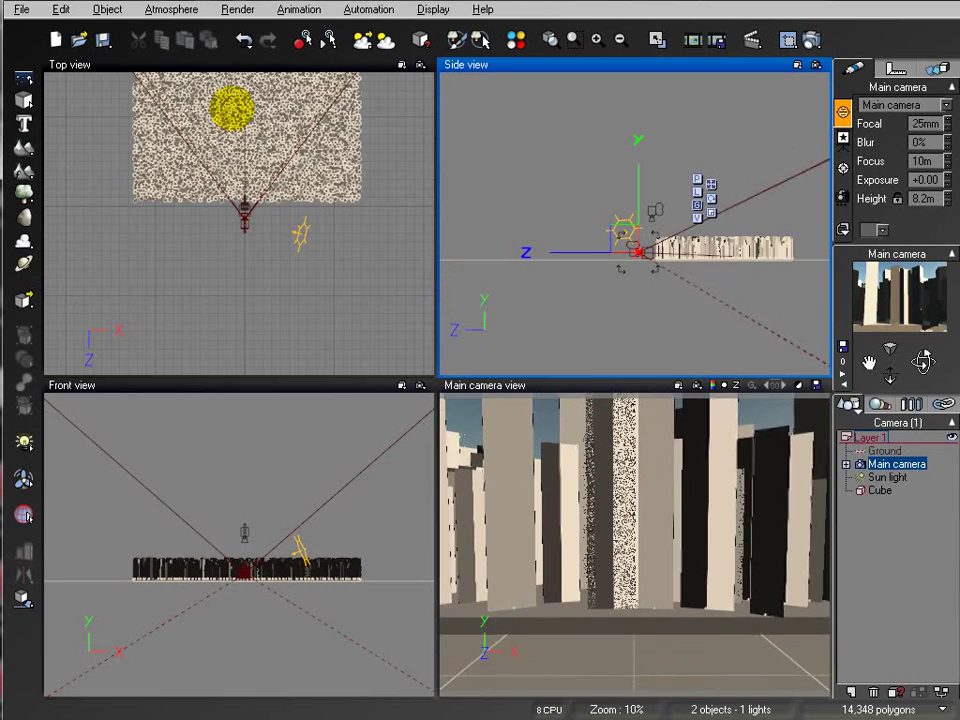
pyautogui.scroll(10, 671, 289)
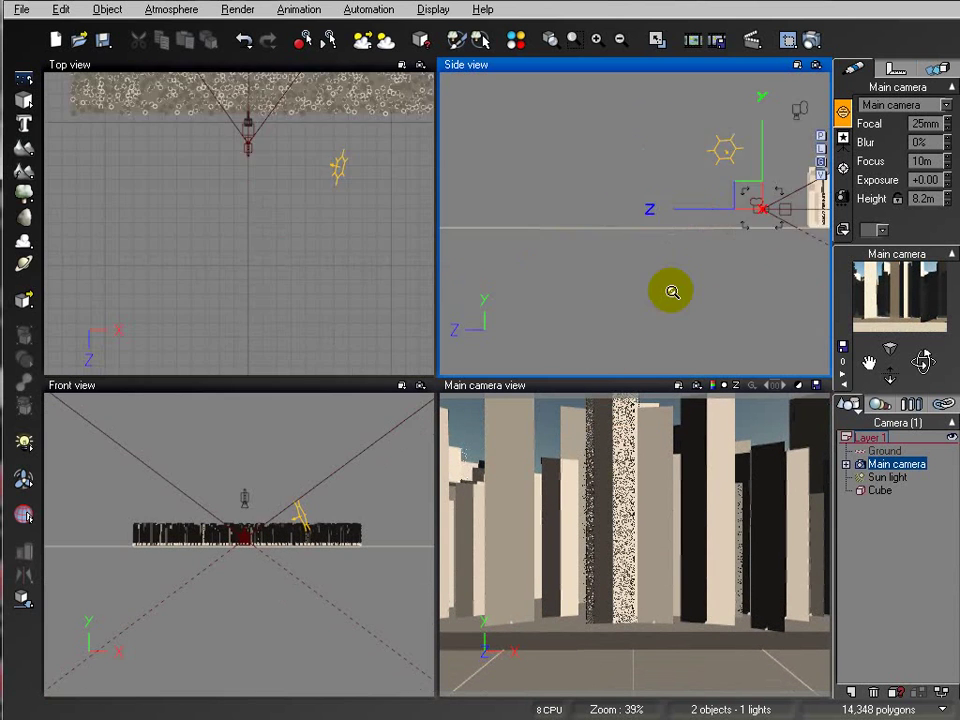
pyautogui.moveTo(766, 300)
pyautogui.mouseDown()
pyautogui.moveTo(748, 285)
pyautogui.moveTo(589, 249)
pyautogui.moveTo(597, 249)
pyautogui.mouseUp()
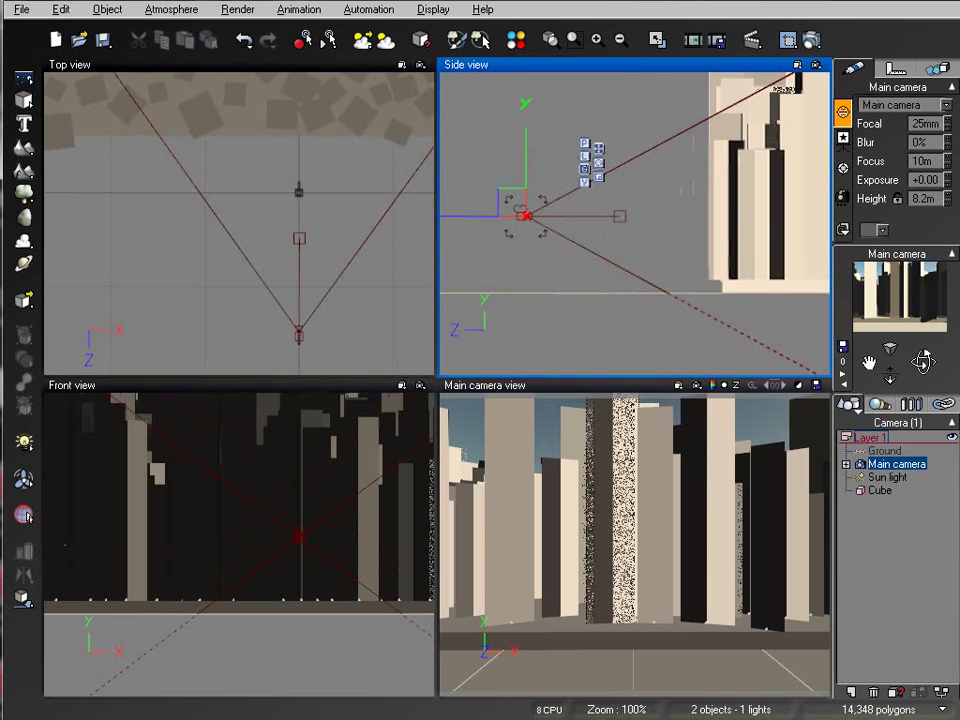
# Add a sphere, centre it just in front of the camera, and bring up its material choices
pyautogui.click(32, 105)
pyautogui.click(43, 109)
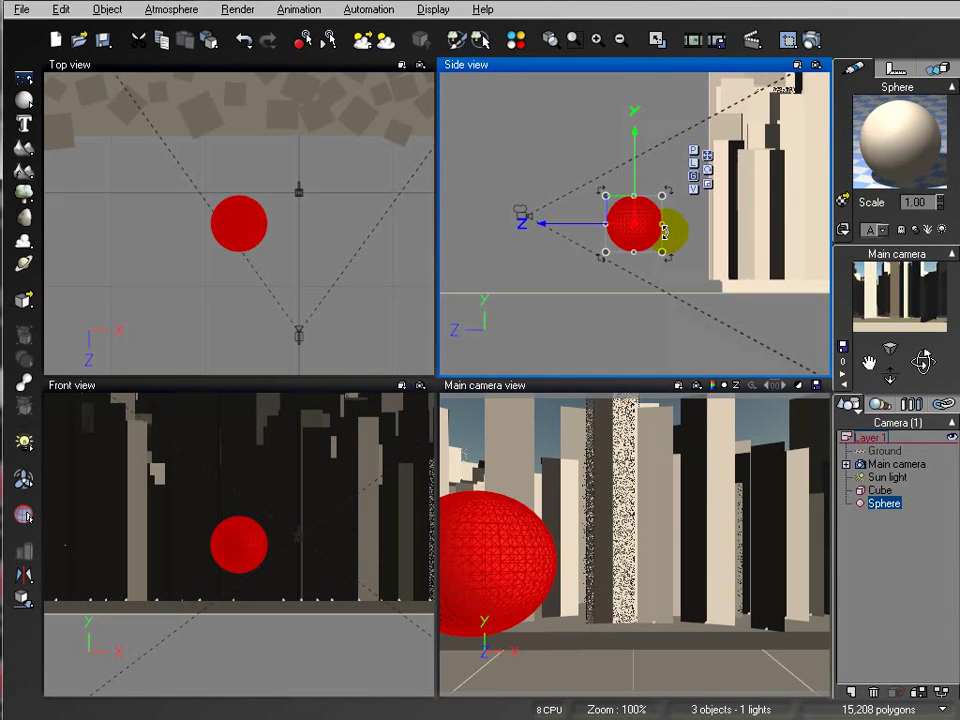
pyautogui.moveTo(621, 208); pyautogui.dragTo(592, 208)
pyautogui.click(246, 261)
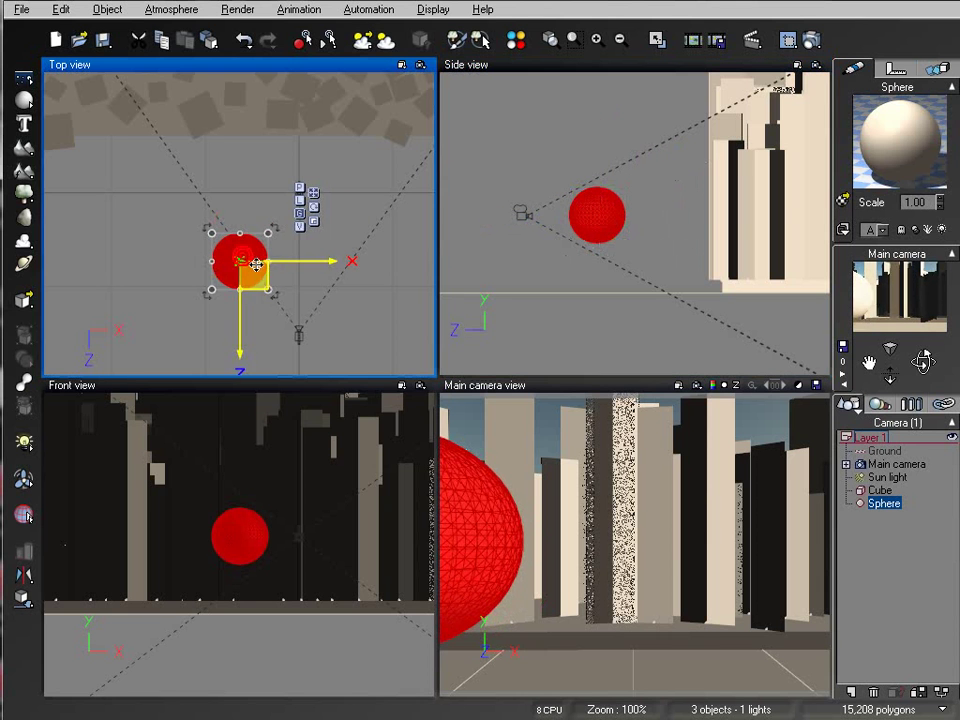
pyautogui.moveTo(256, 264); pyautogui.dragTo(350, 265)
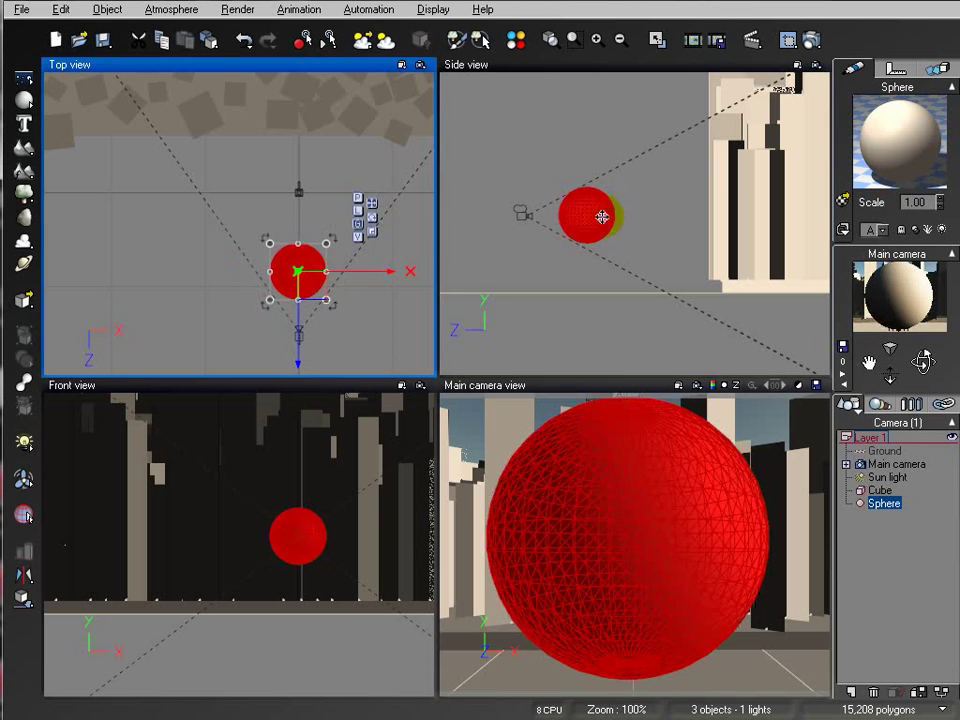
pyautogui.click(600, 214)
pyautogui.moveTo(587, 152); pyautogui.dragTo(587, 146)
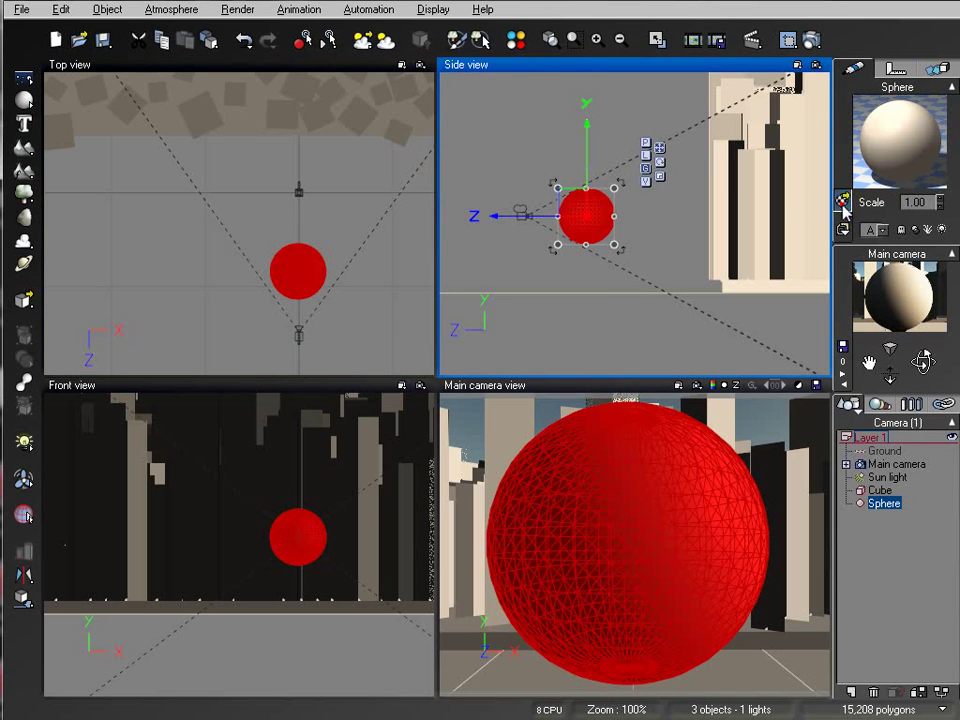
pyautogui.click(846, 125)
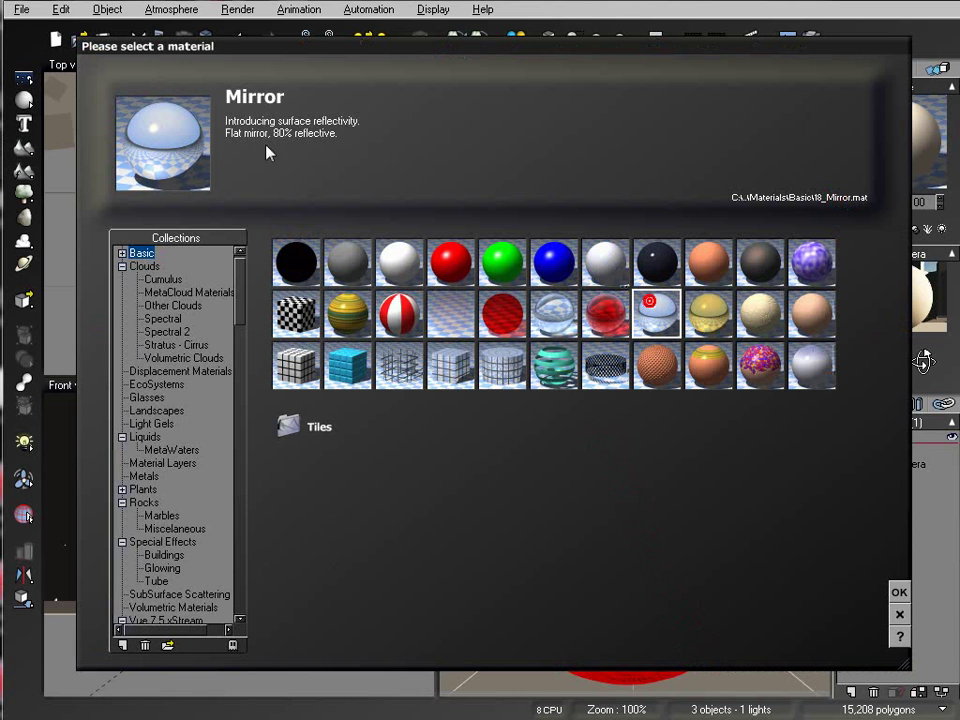
# Apply the Basic Mirror material to the sphere
pyautogui.click(898, 593)
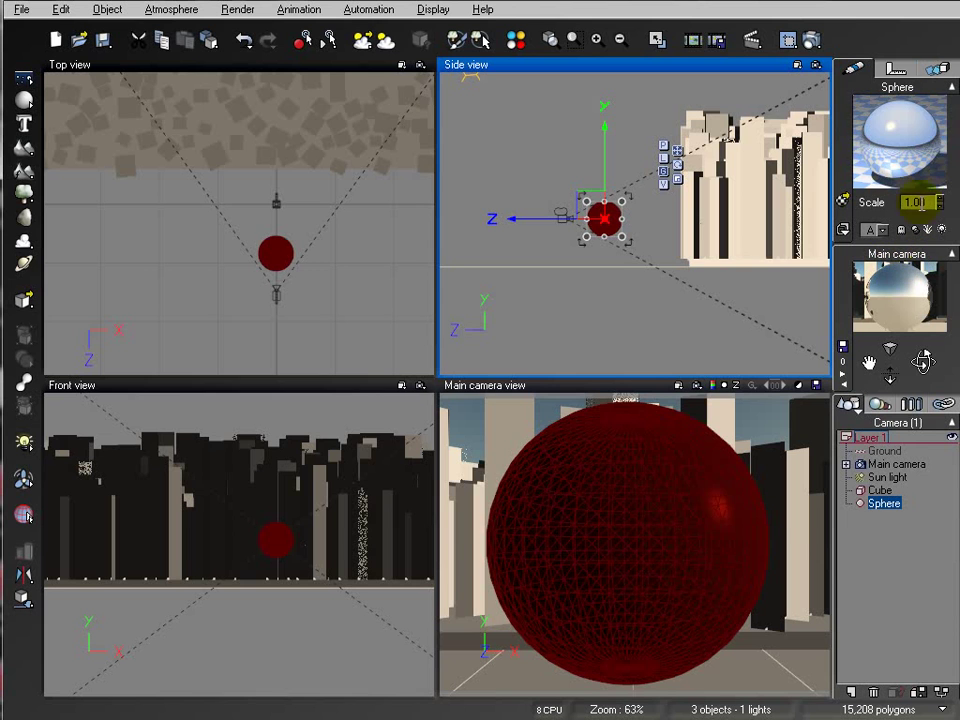
# Raise the Mirror material's global reflectivity to 100% in the Advanced Material Editor
pyautogui.doubleClick(903, 140)
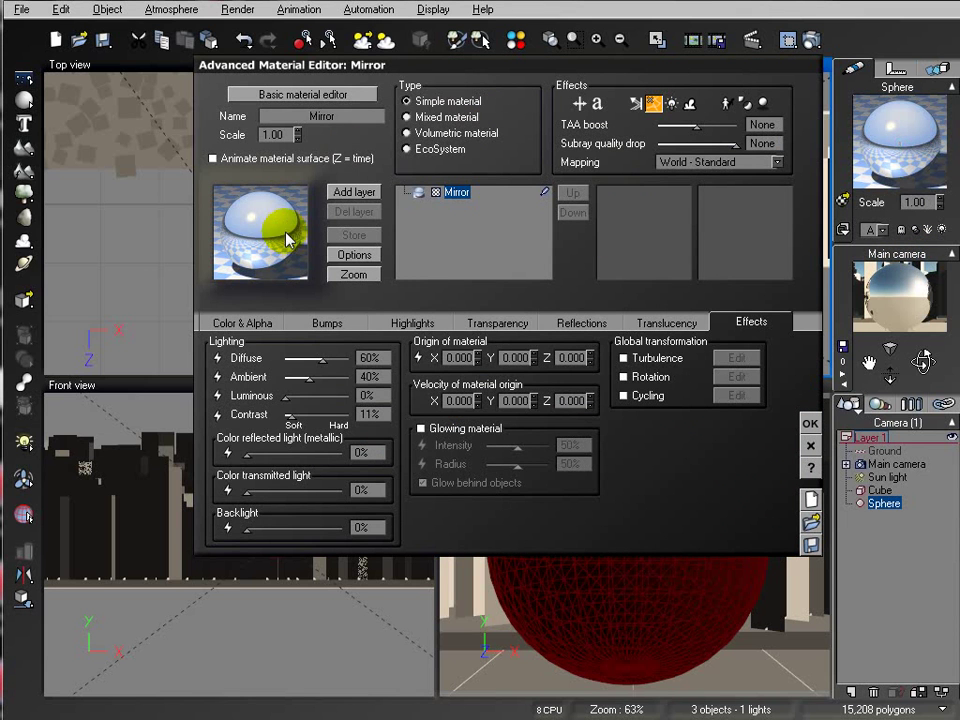
pyautogui.click(248, 321)
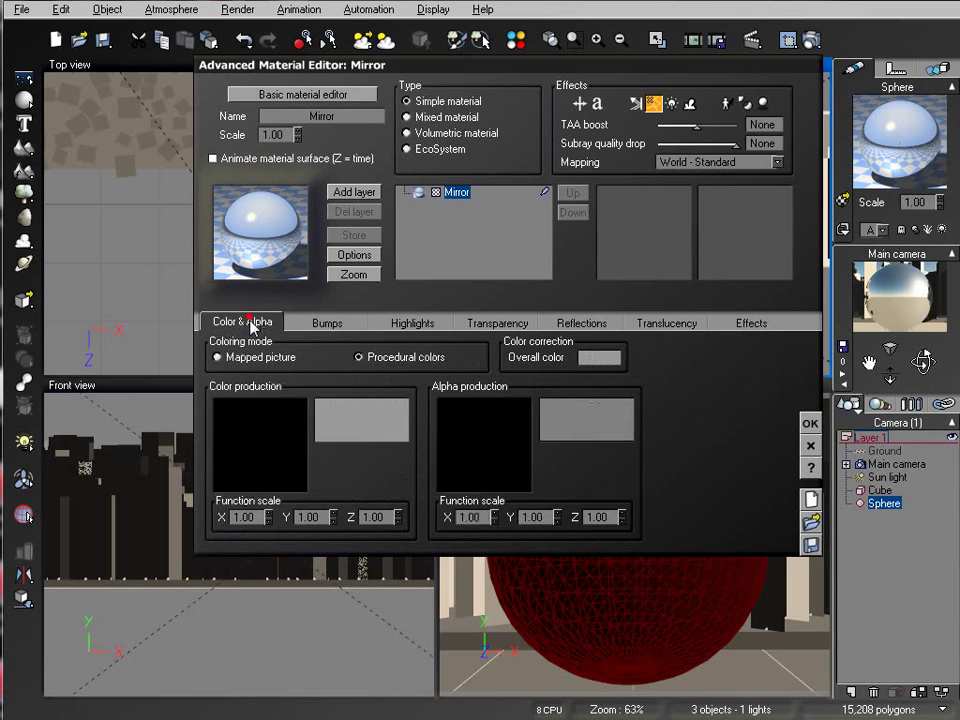
pyautogui.click(318, 322)
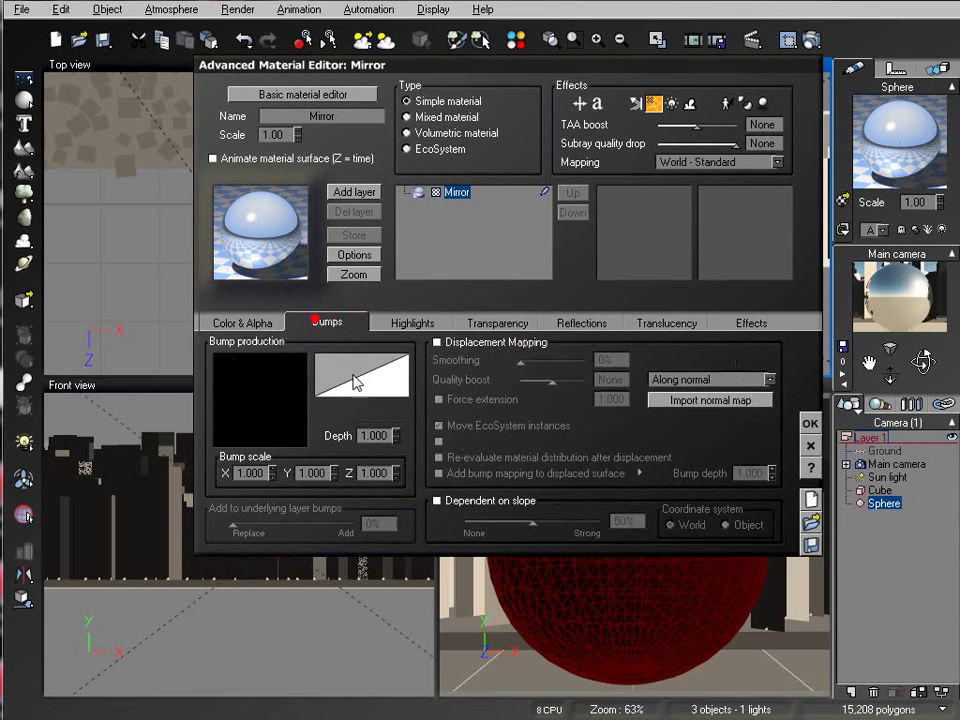
pyautogui.click(255, 322)
pyautogui.click(408, 323)
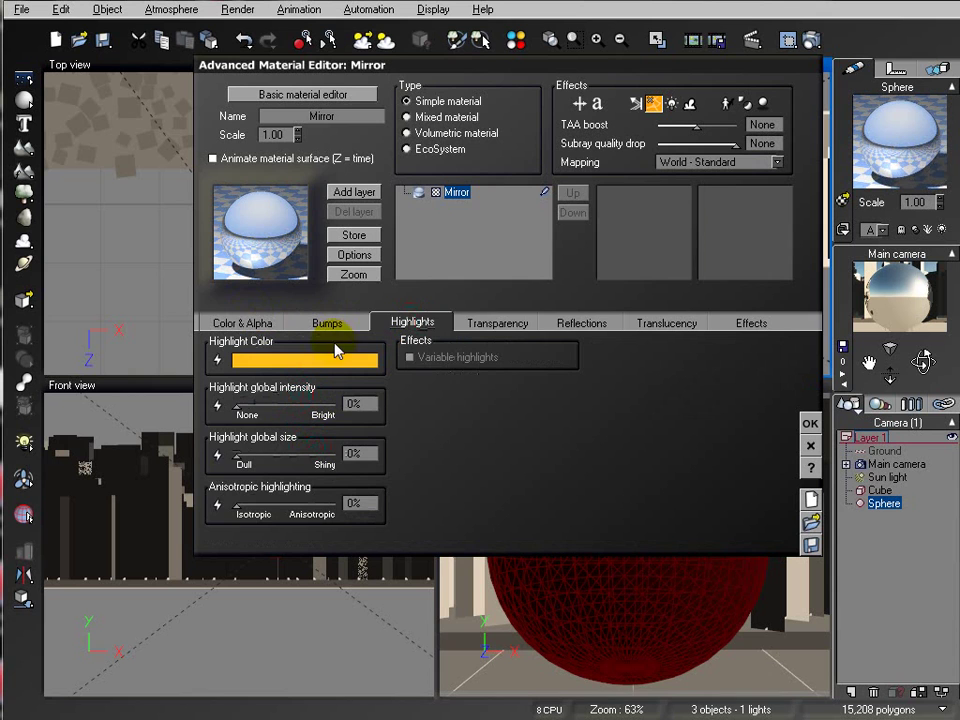
pyautogui.click(480, 325)
pyautogui.click(597, 330)
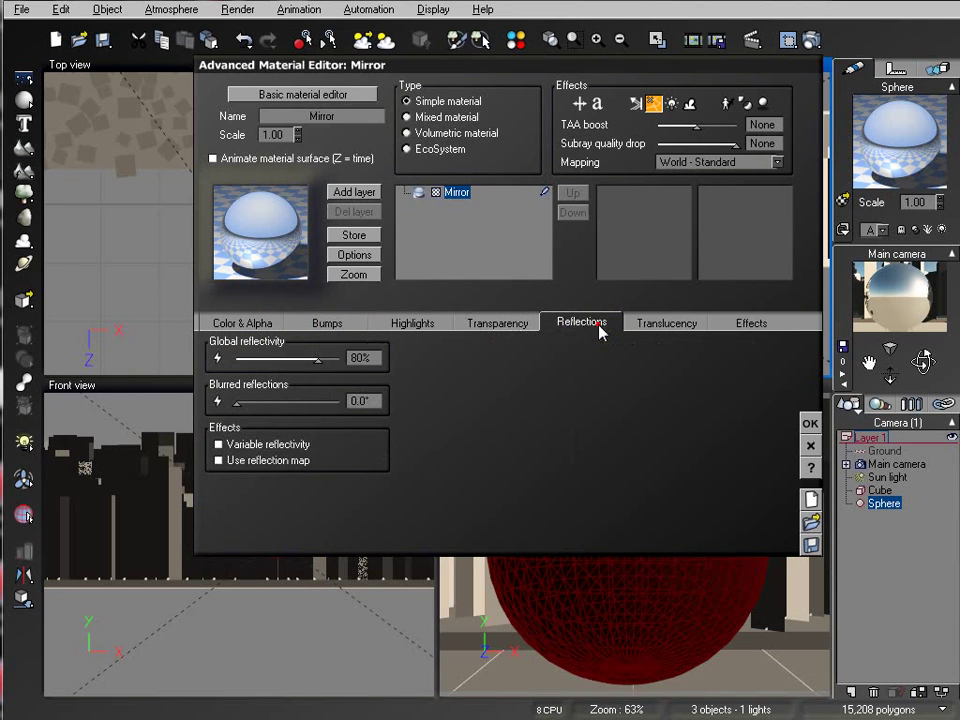
pyautogui.moveTo(348, 360); pyautogui.dragTo(360, 361)
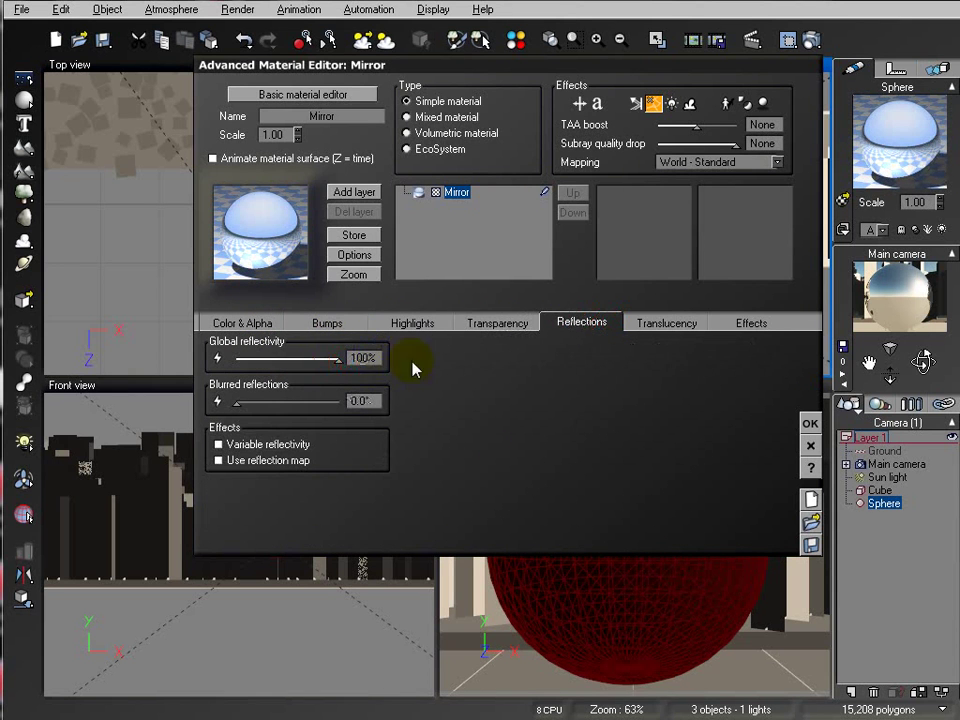
# Set the material's lighting contrast to 100%, enable an extra effect, and confirm
pyautogui.click(741, 324)
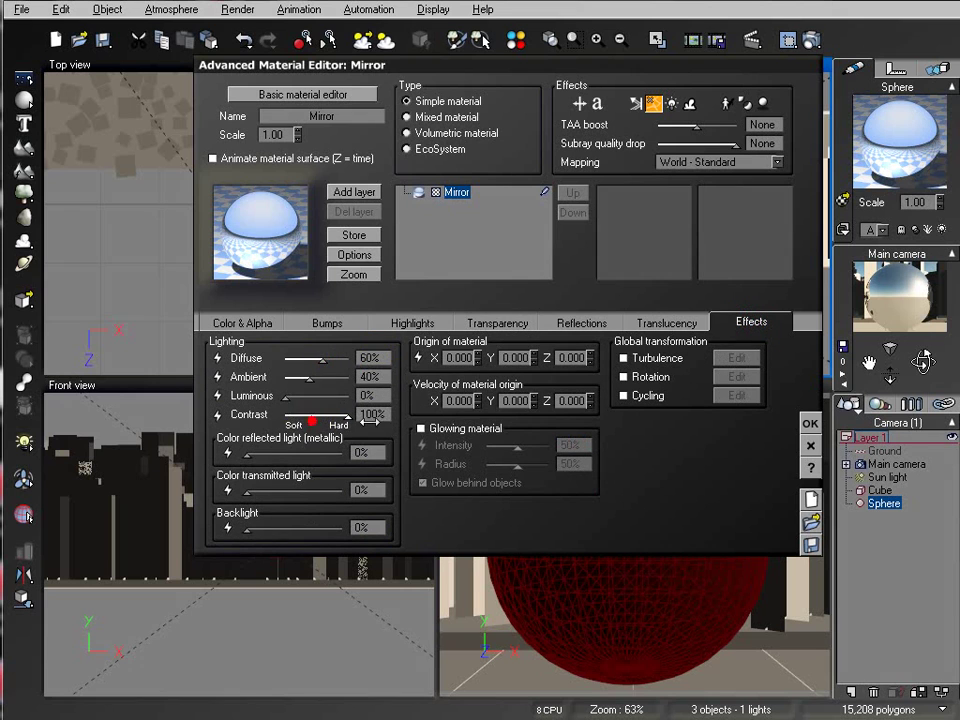
pyautogui.click(265, 237)
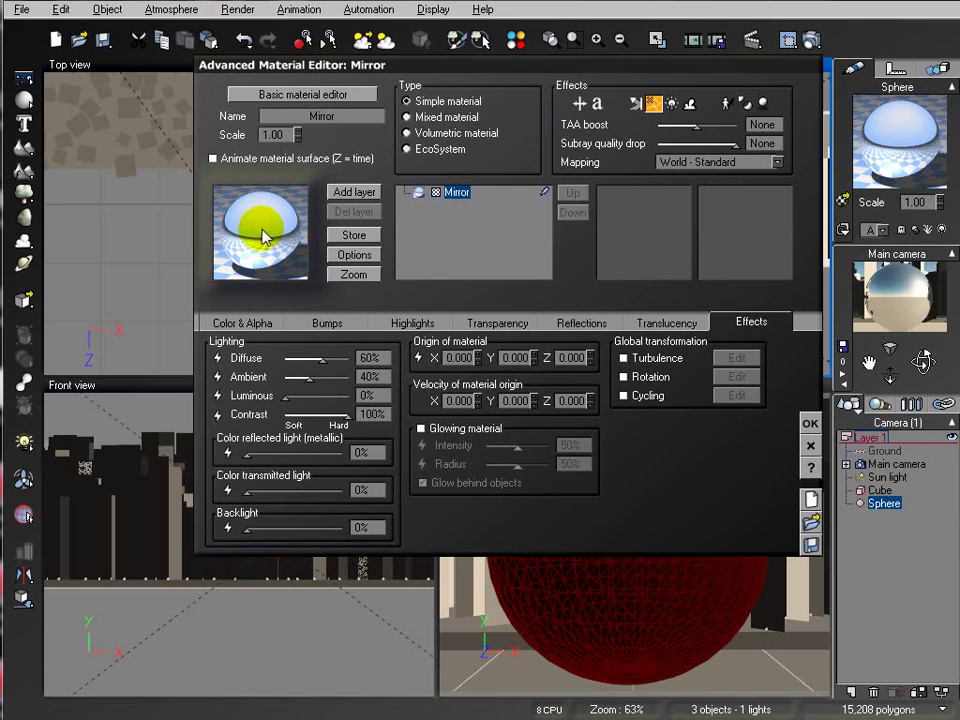
pyautogui.click(726, 105)
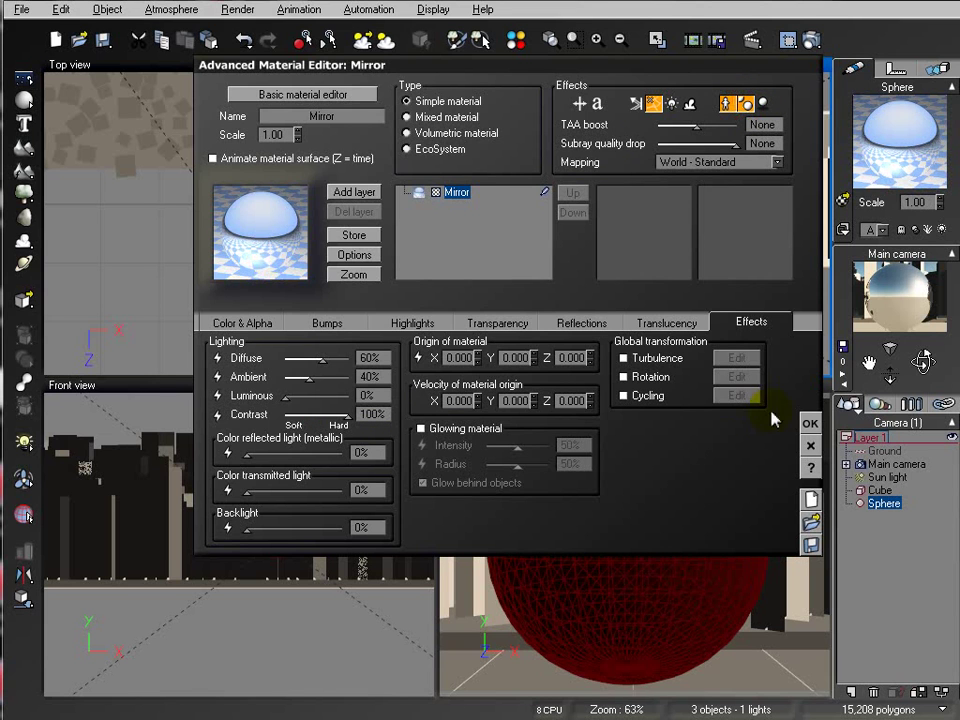
pyautogui.click(810, 424)
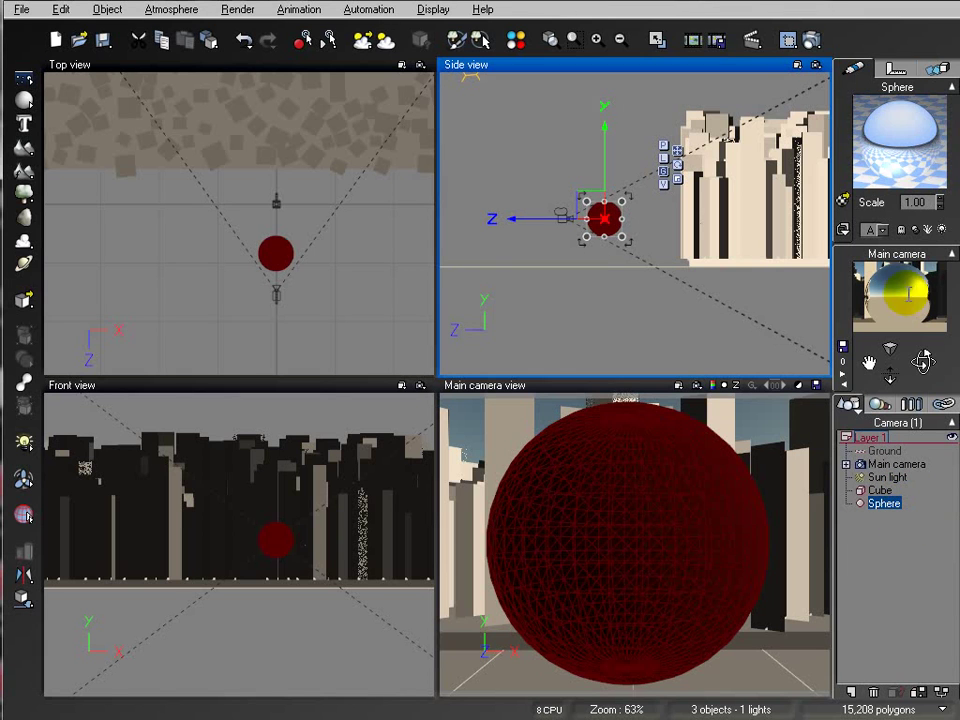
# Link the sphere to Main camera in its Motion properties
pyautogui.click(938, 68)
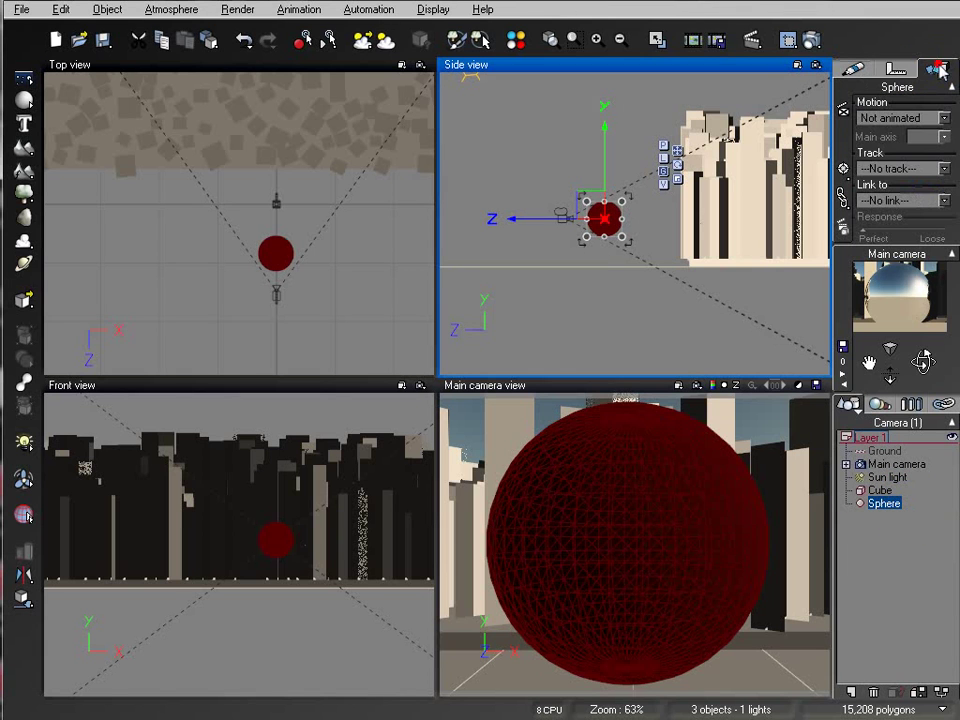
pyautogui.click(943, 201)
pyautogui.click(900, 244)
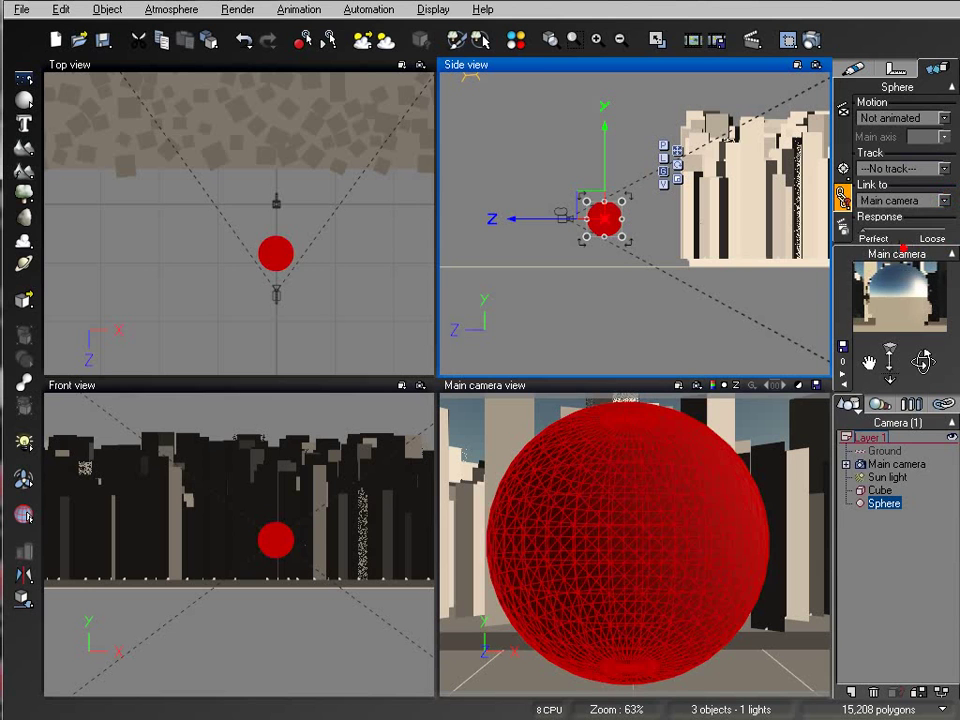
# Rotate Main camera in the Top view so it faces the opposite direction
pyautogui.click(900, 464)
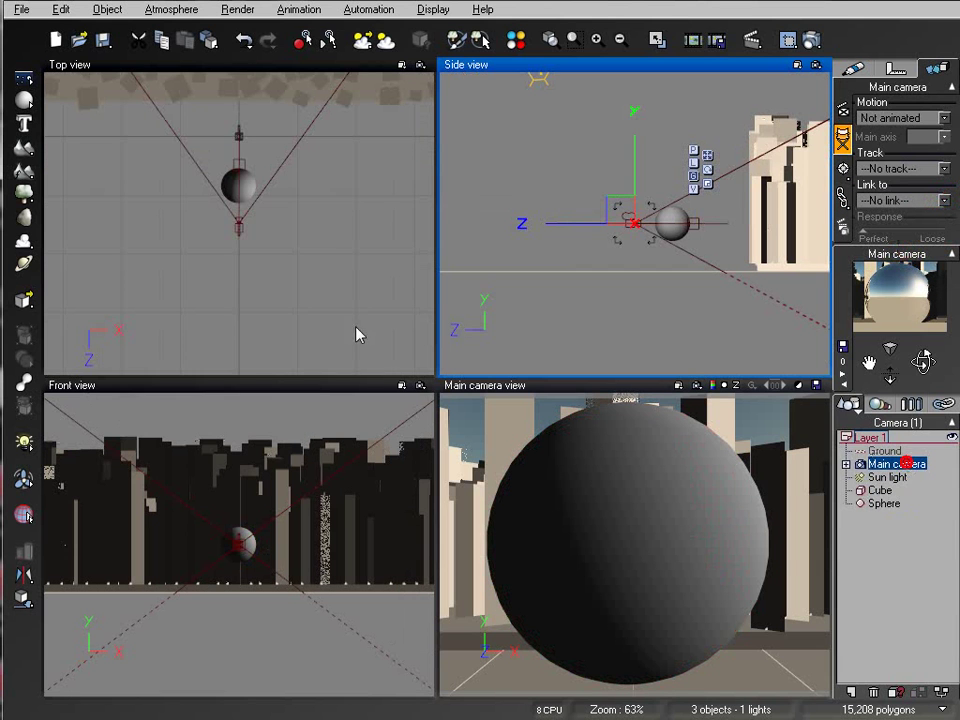
pyautogui.click(246, 236)
pyautogui.moveTo(279, 264); pyautogui.dragTo(196, 184)
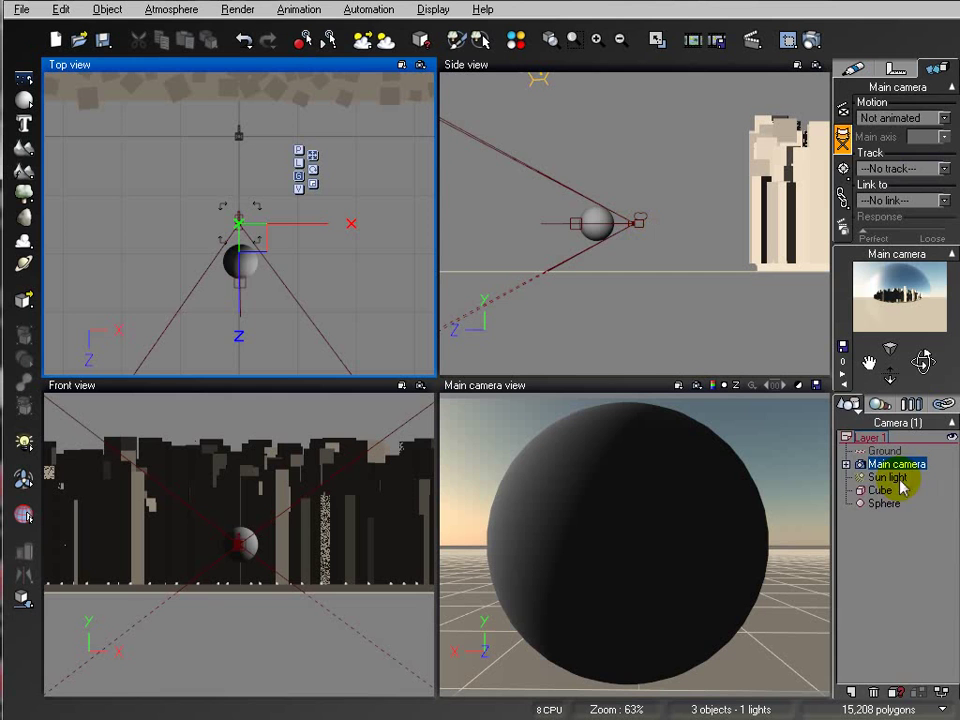
pyautogui.click(910, 533)
pyautogui.click(896, 464)
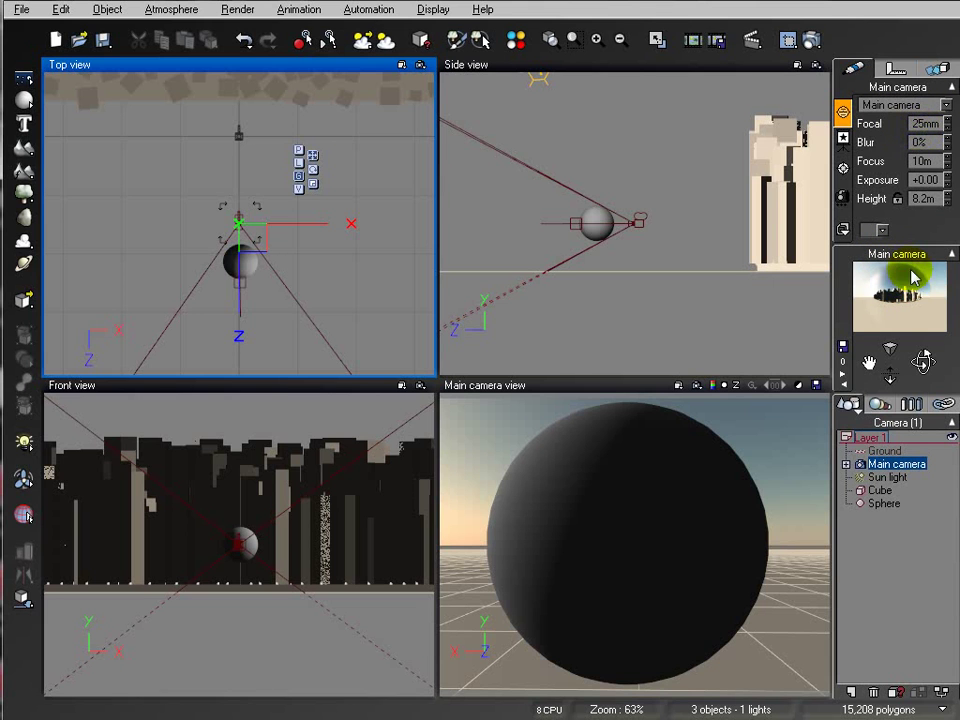
pyautogui.click(811, 42)
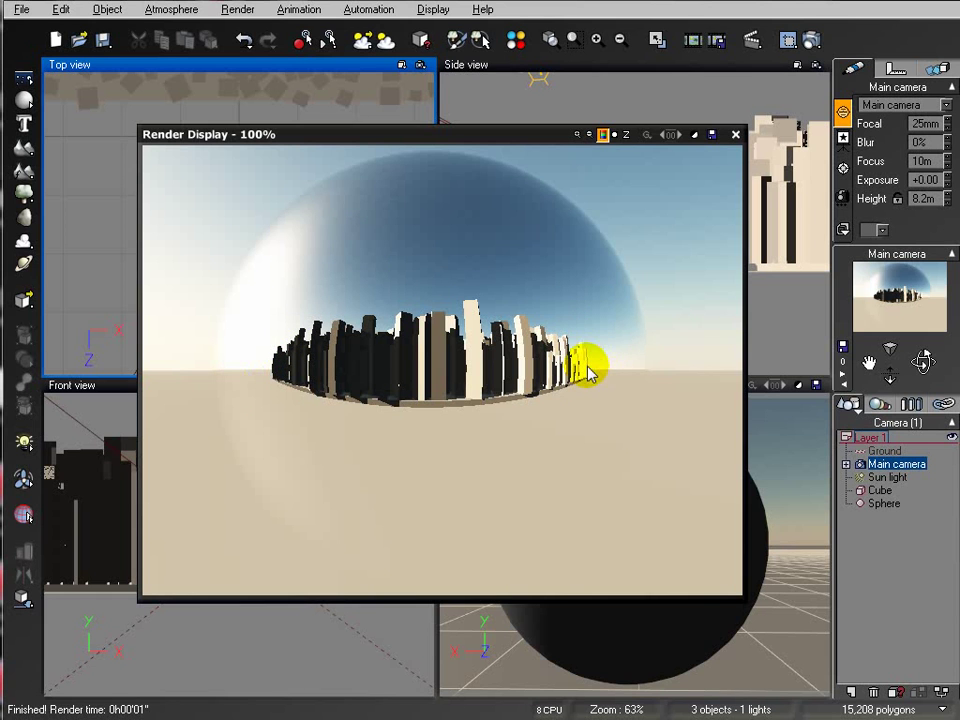
pyautogui.click(735, 134)
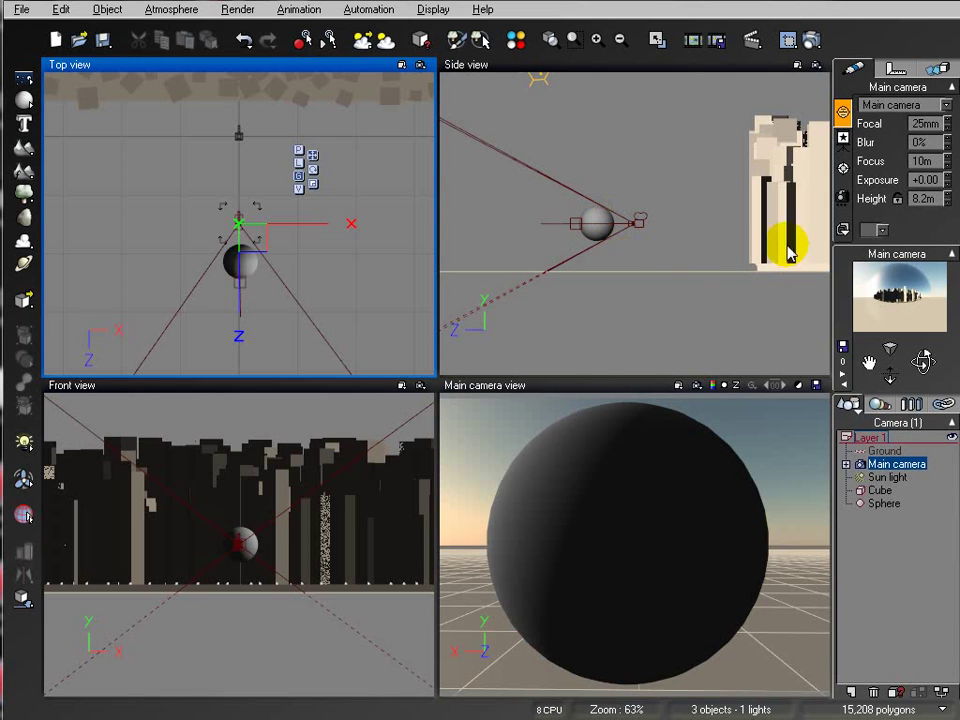
# Switch render quality to User settings and enable custom radiosity and caustic photon map options
pyautogui.click(811, 42)
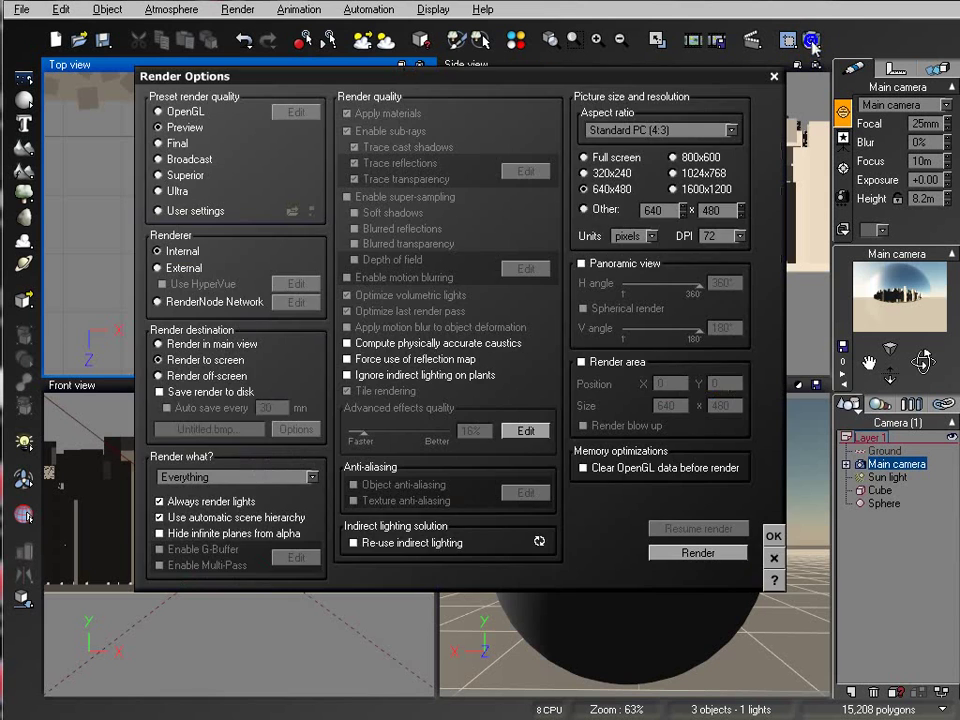
pyautogui.click(213, 211)
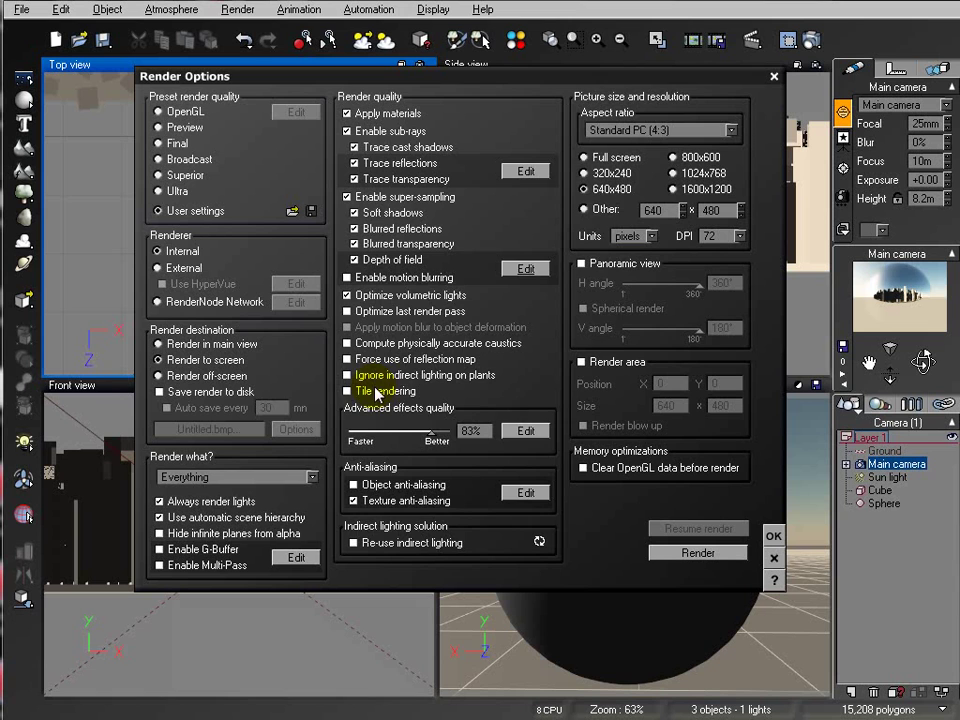
pyautogui.click(525, 431)
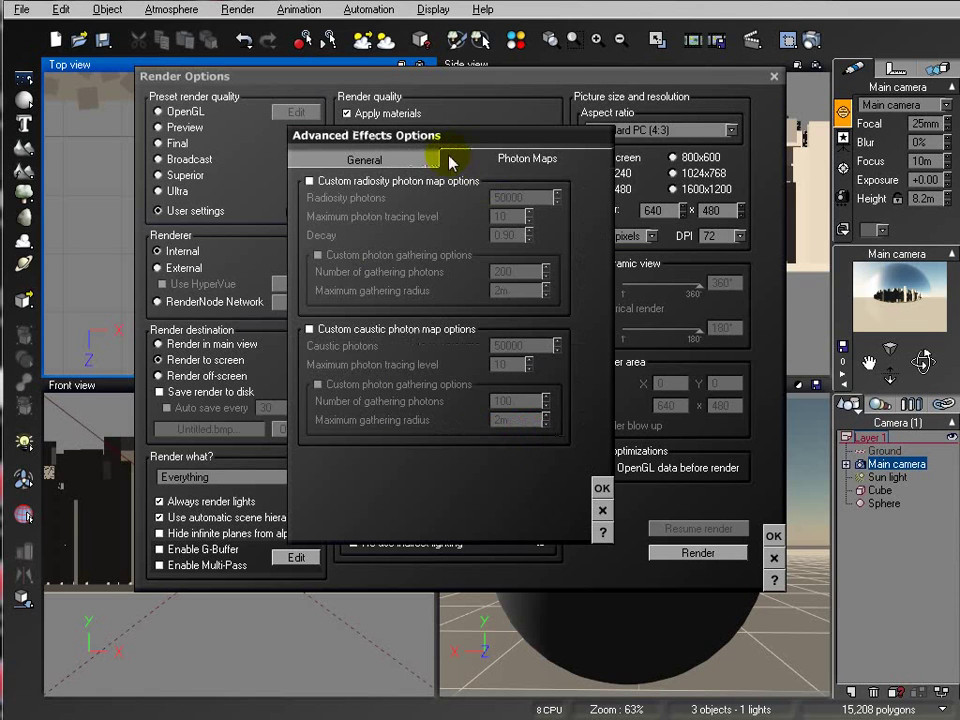
pyautogui.click(312, 181)
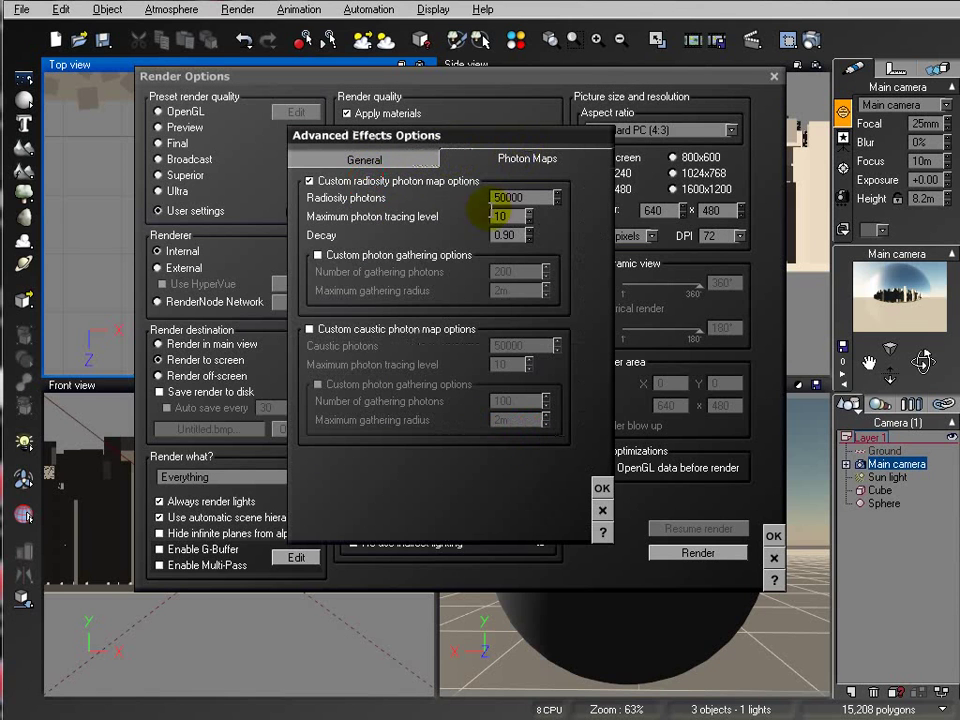
pyautogui.click(318, 330)
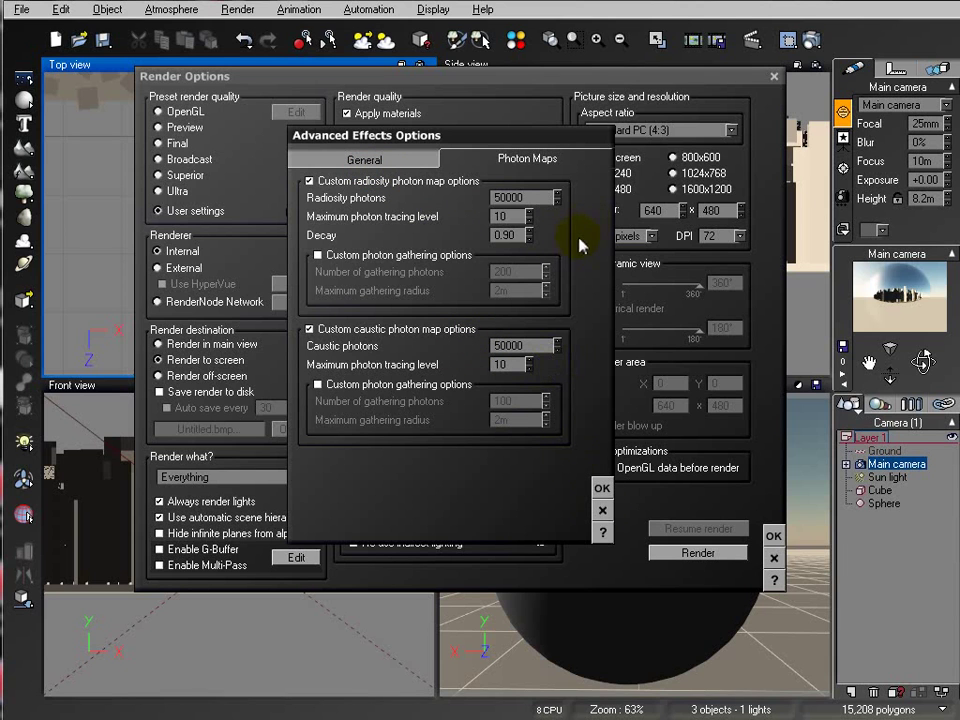
pyautogui.doubleClick(508, 216)
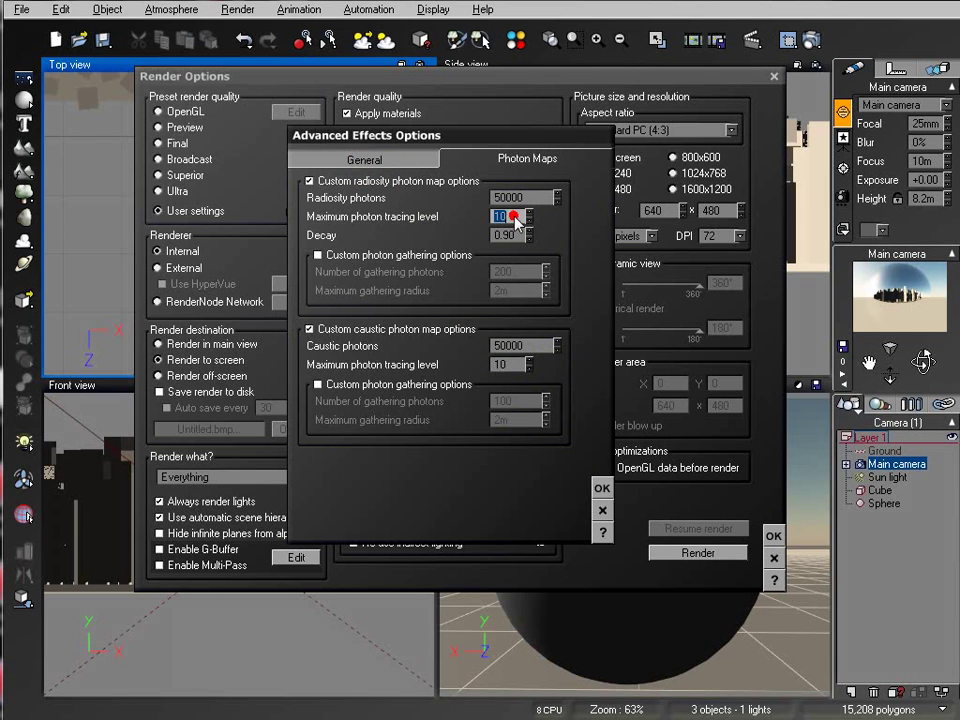
pyautogui.click(403, 158)
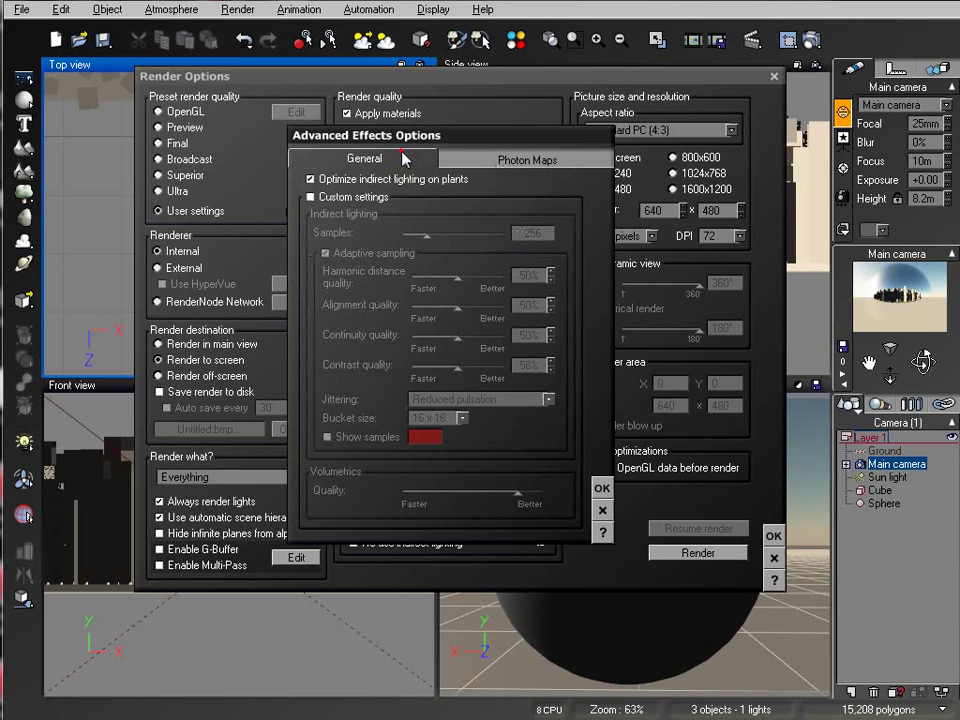
pyautogui.click(602, 509)
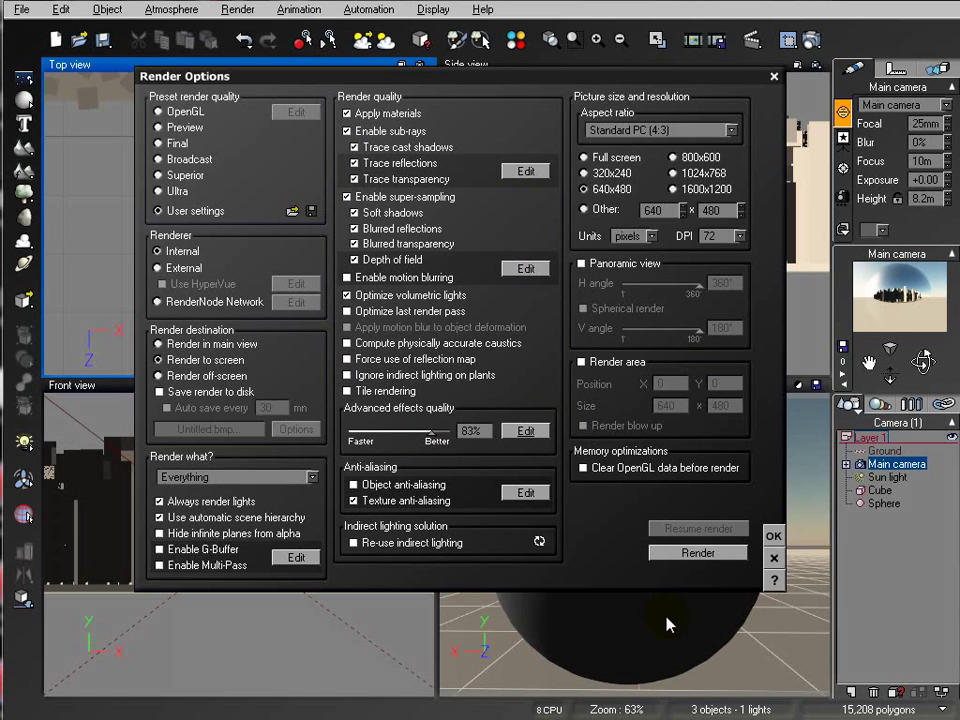
pyautogui.click(525, 173)
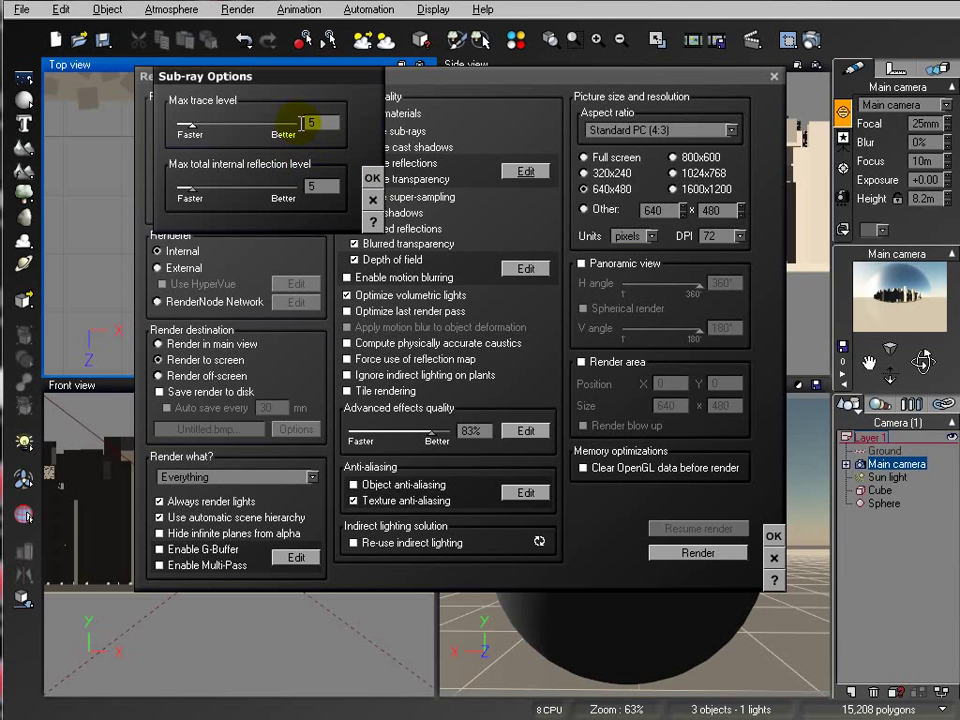
pyautogui.click(373, 199)
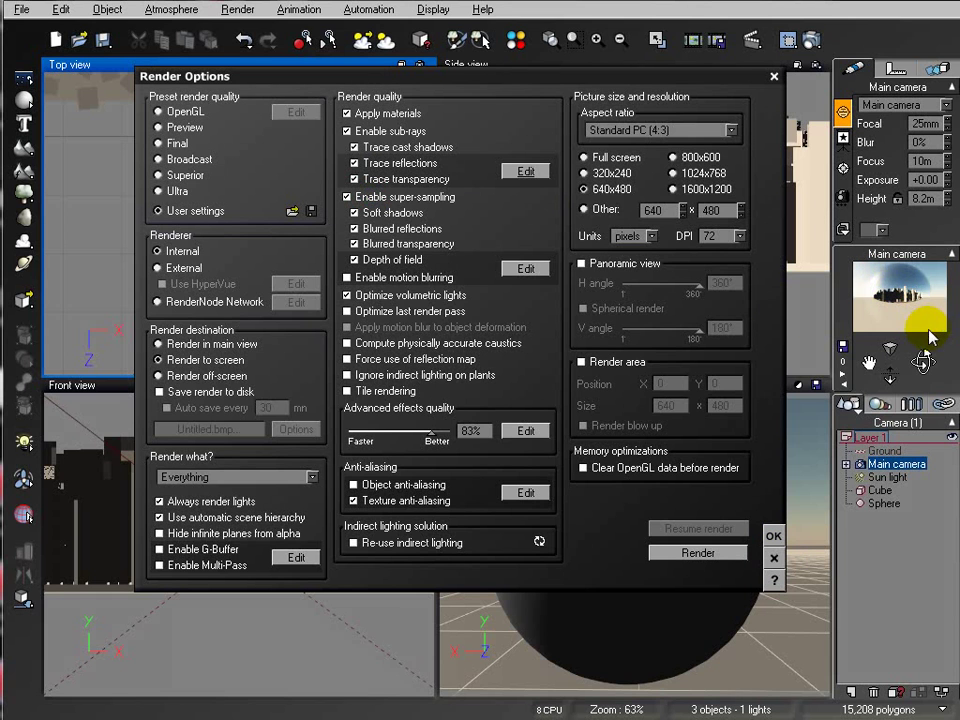
# Close Render Options and render the mirror sphere's fisheye reflection of the pillars
pyautogui.click(775, 559)
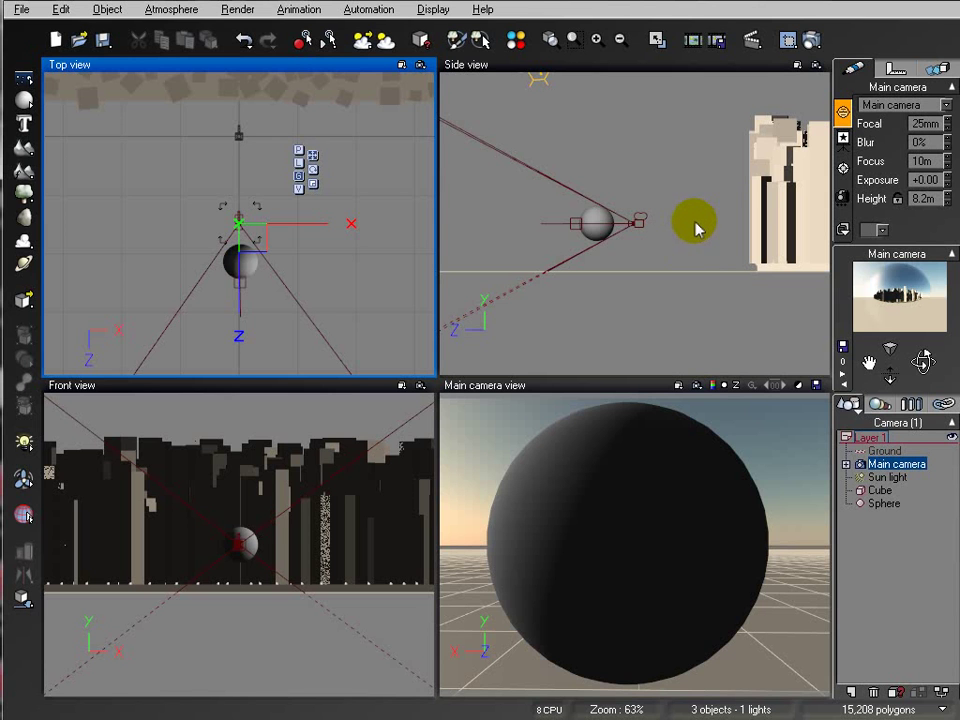
pyautogui.click(810, 40)
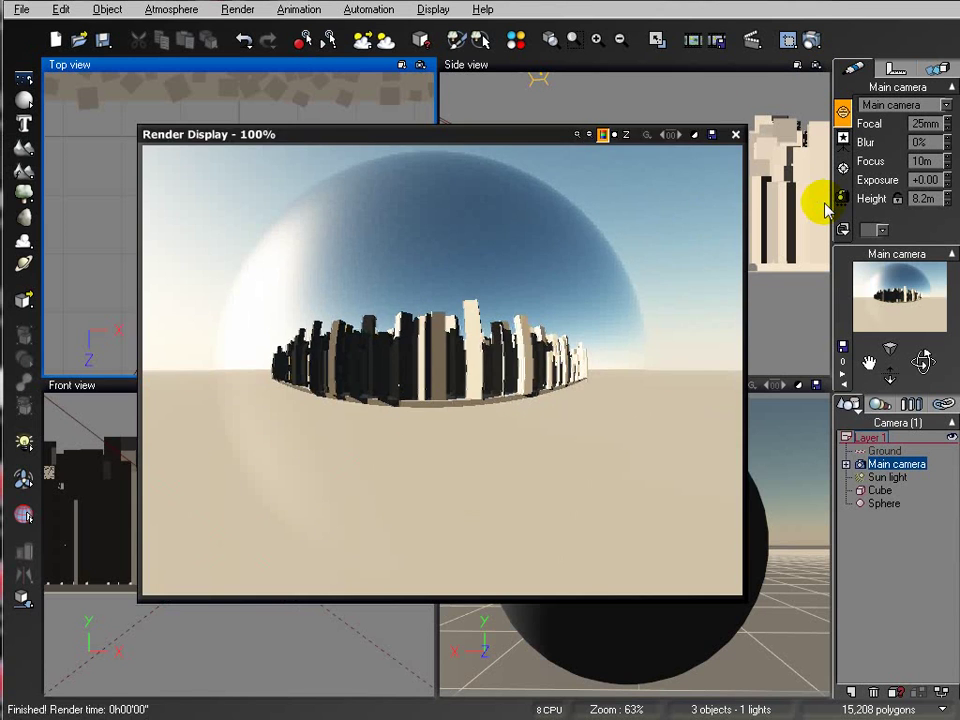